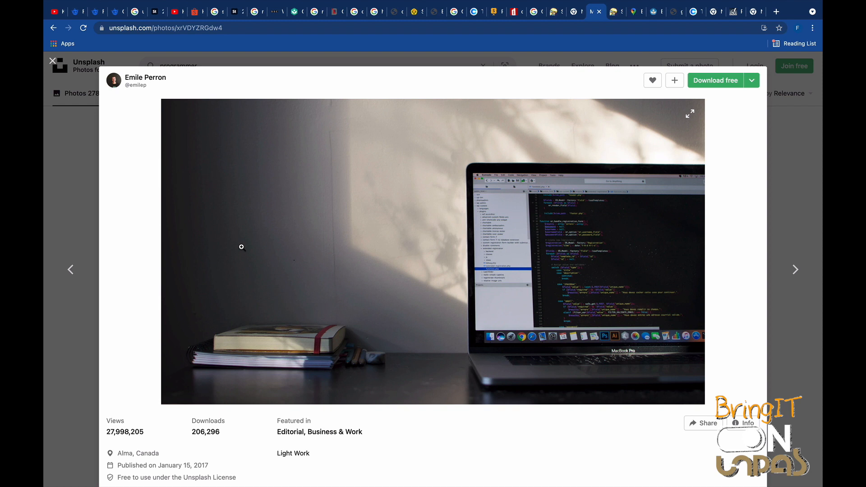
# Copy the open laptop photo and look through the other programmer photos in the Unsplash results.
pyautogui.rightClick(242, 246)
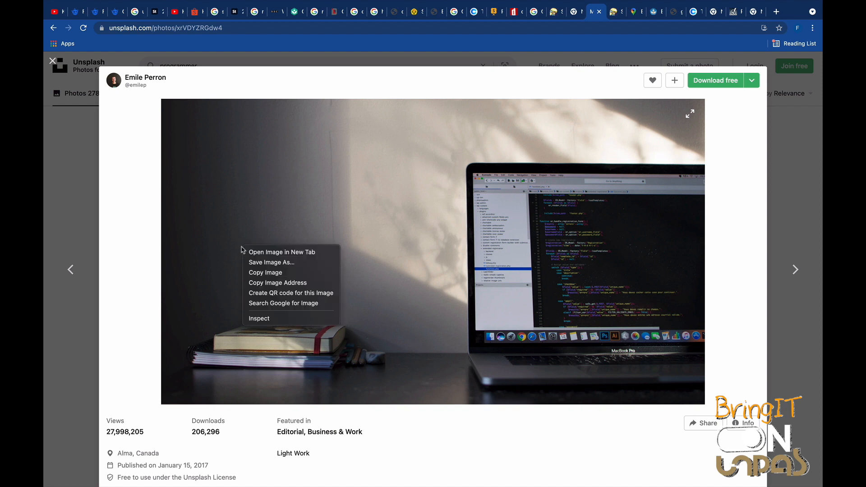
pyautogui.click(274, 277)
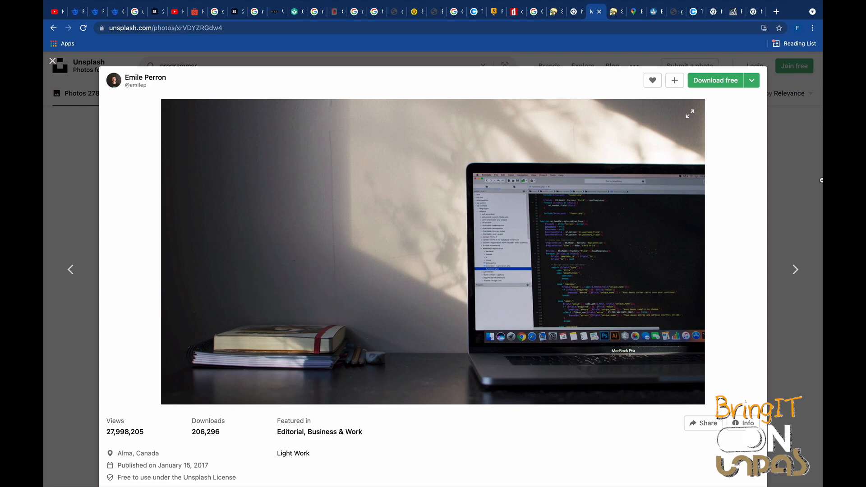
pyautogui.click(787, 189)
pyautogui.scroll(-2, 510, 201)
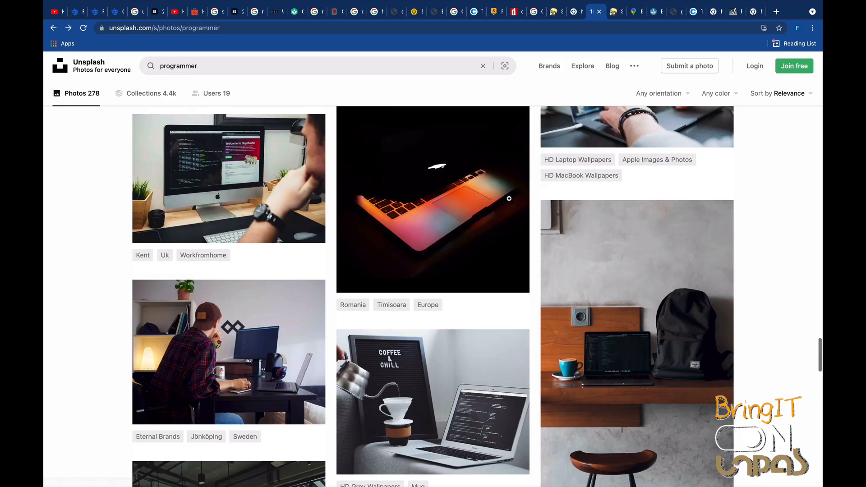
pyautogui.scroll(-20, 509, 198)
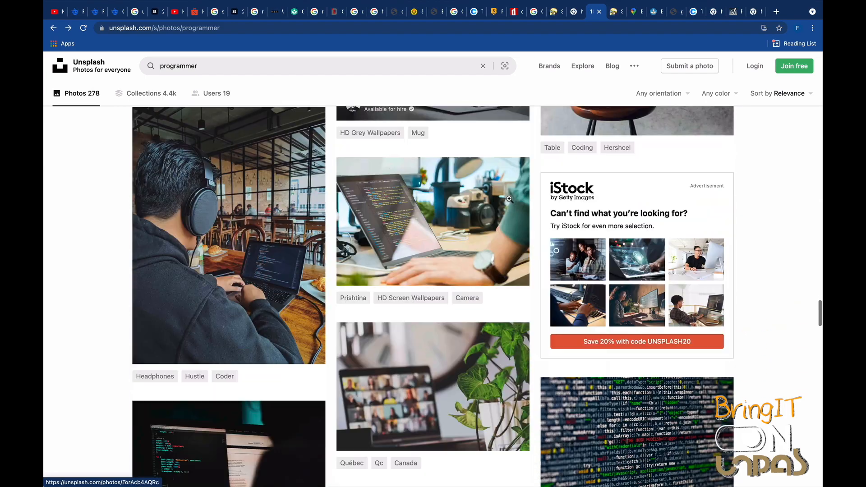
pyautogui.scroll(20, 509, 199)
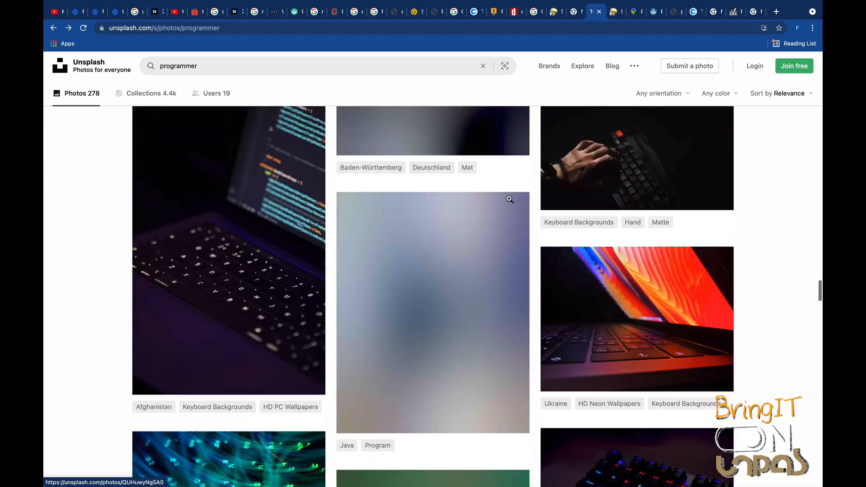
pyautogui.scroll(10, 509, 199)
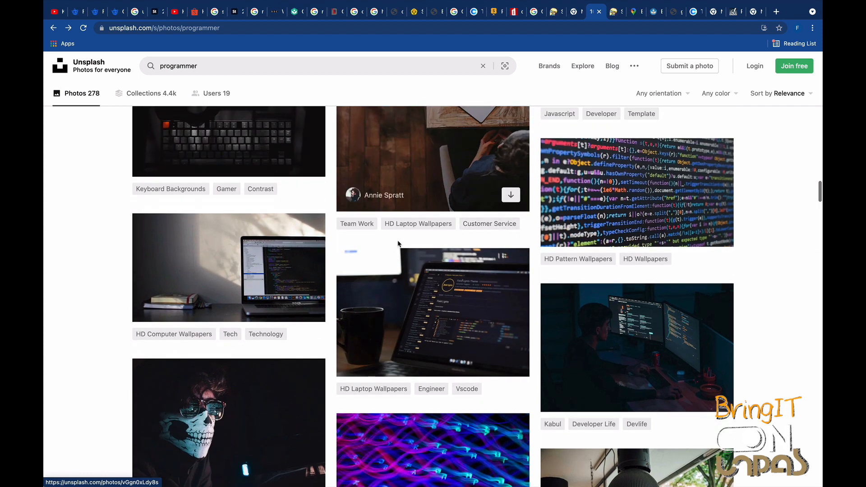
# Open the photo of stacked books beside a MacBook showing code and copy the image.
pyautogui.click(268, 269)
pyautogui.rightClick(487, 197)
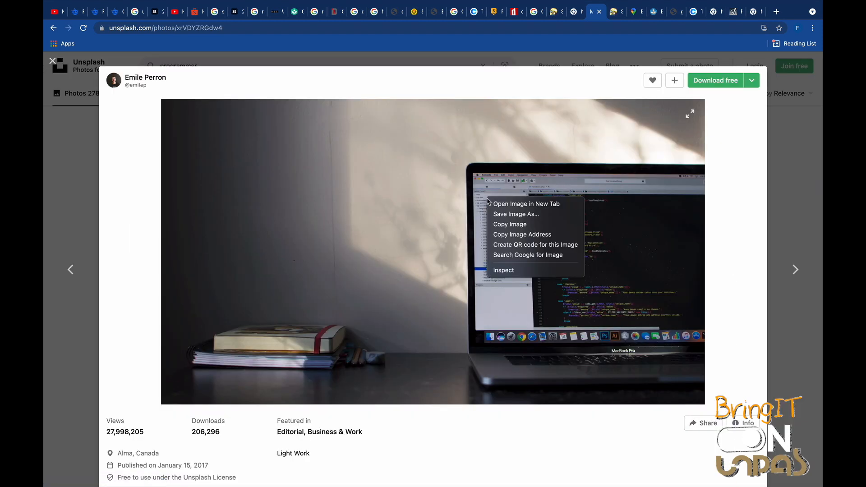
pyautogui.click(515, 225)
# Switch to PowerPoint and fill slide 5's background with the picture from the clipboard.
pyautogui.press('super+Tab')
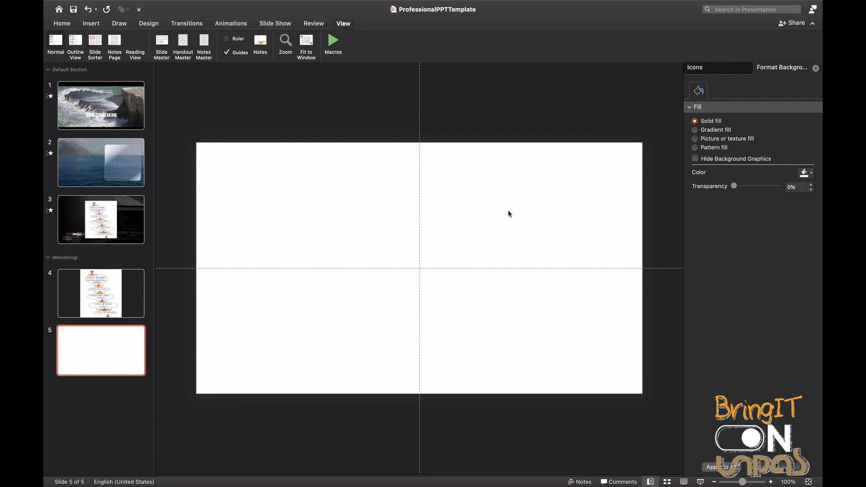
pyautogui.rightClick(102, 341)
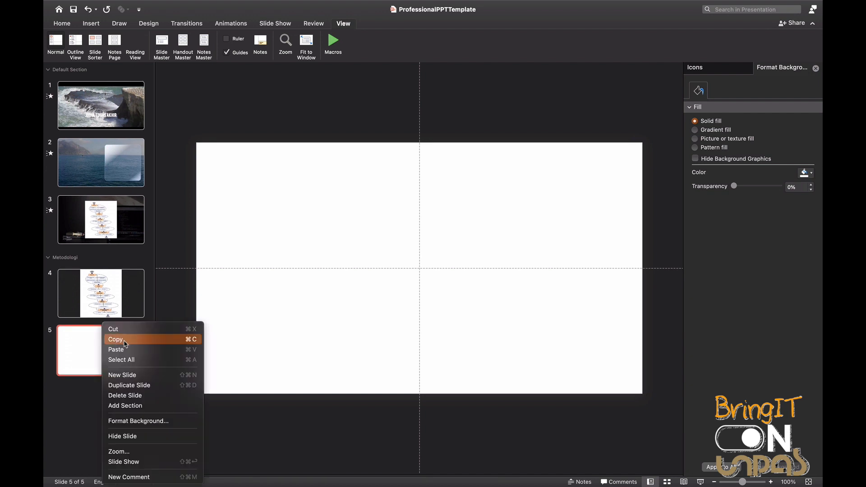
pyautogui.click(151, 420)
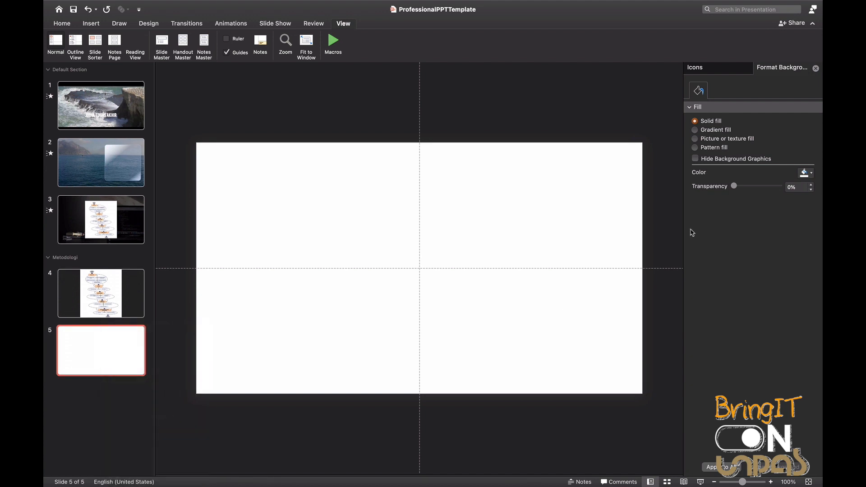
pyautogui.click(727, 139)
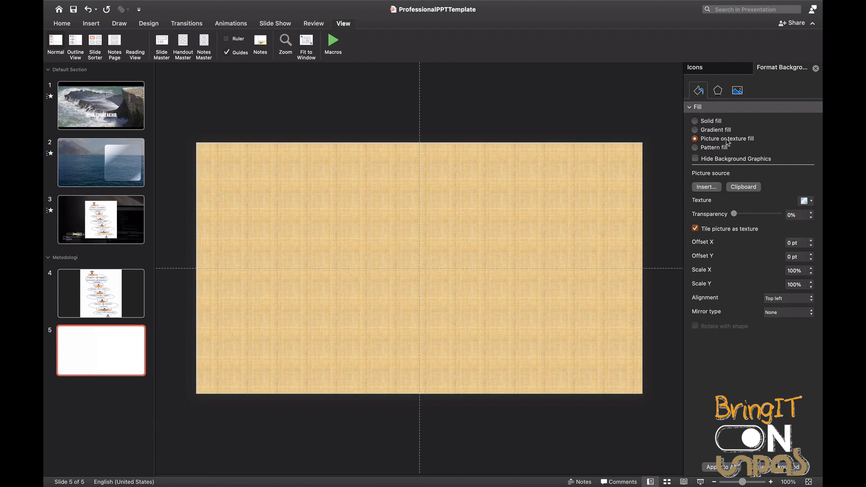
pyautogui.click(743, 186)
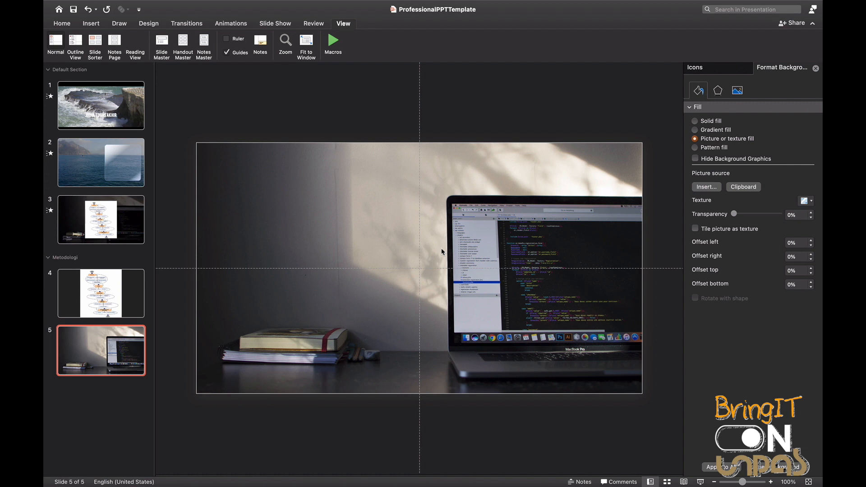
# Nudge the picture covering slide 5 slightly and darken it to about -65% brightness.
pyautogui.click(442, 251)
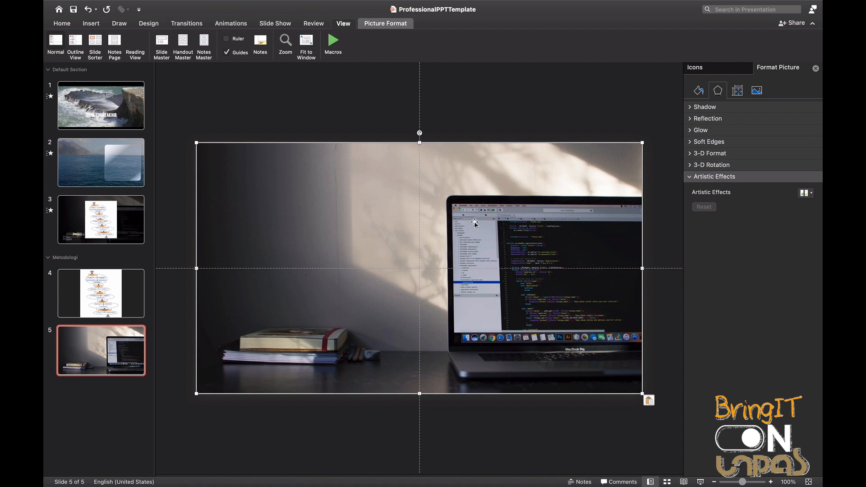
pyautogui.moveTo(475, 219)
pyautogui.mouseDown()
pyautogui.moveTo(487, 341)
pyautogui.moveTo(481, 228)
pyautogui.moveTo(472, 217)
pyautogui.mouseUp()
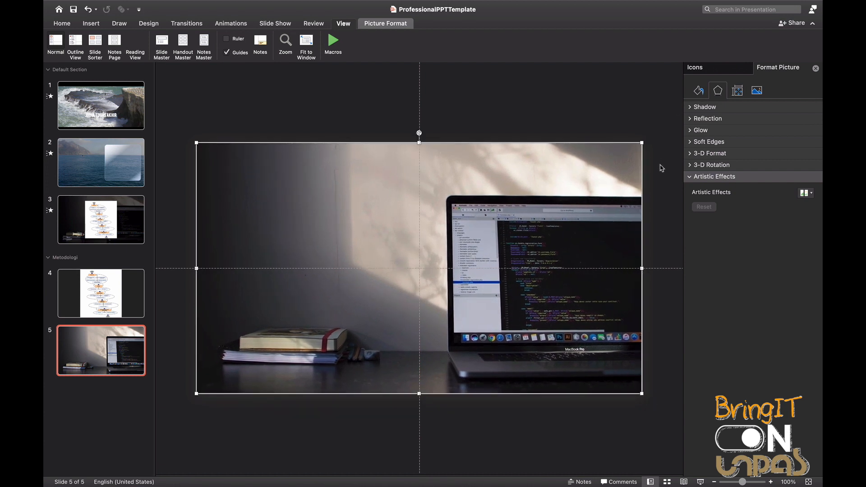
pyautogui.rightClick(559, 195)
pyautogui.moveTo(595, 278)
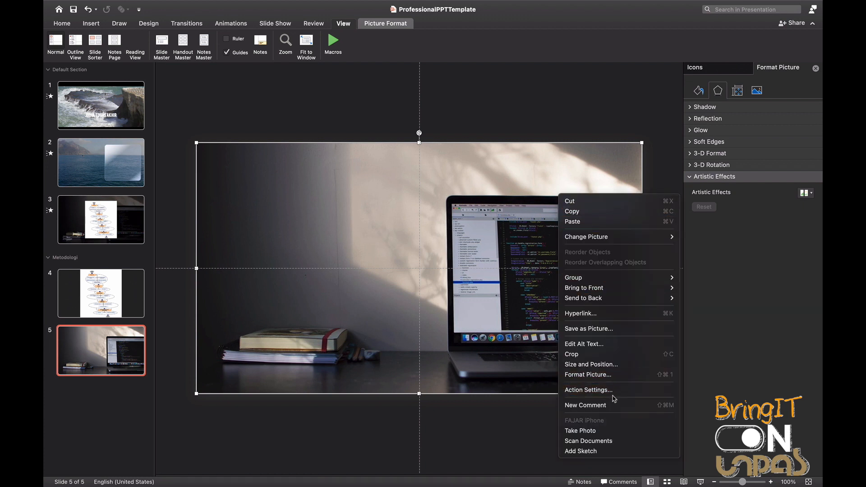
pyautogui.click(724, 293)
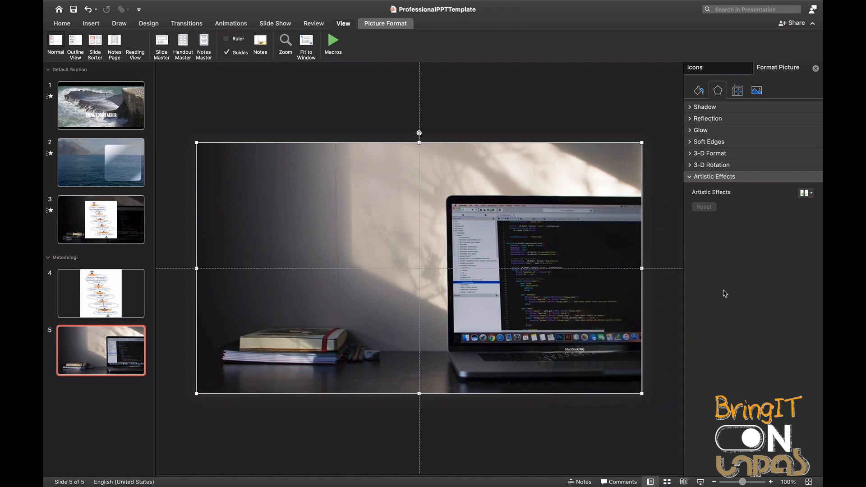
pyautogui.click(757, 90)
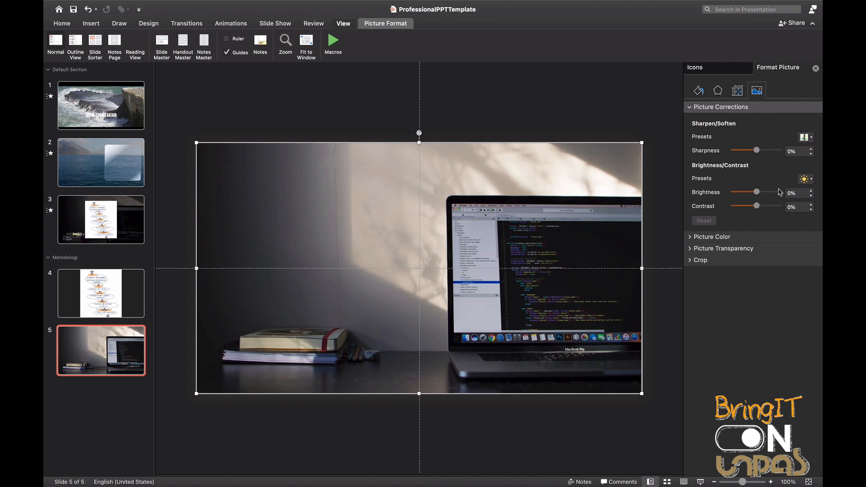
pyautogui.moveTo(756, 193); pyautogui.dragTo(742, 193)
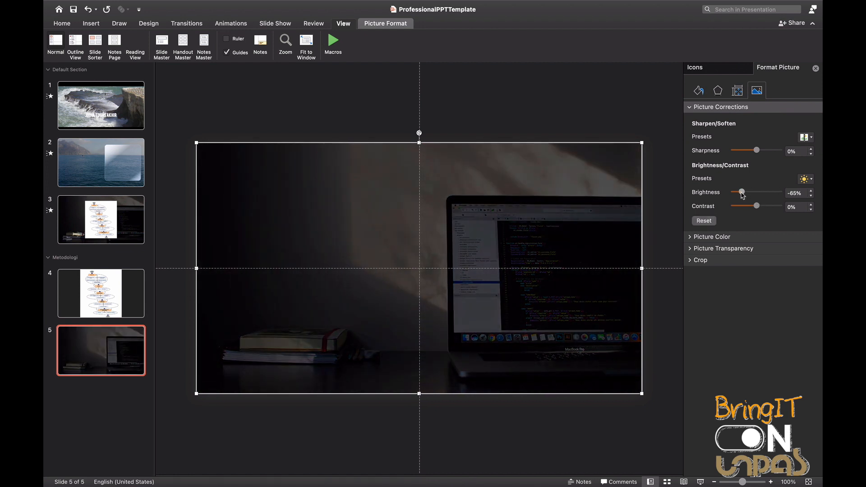
pyautogui.moveTo(743, 193); pyautogui.dragTo(742, 193)
pyautogui.click(542, 107)
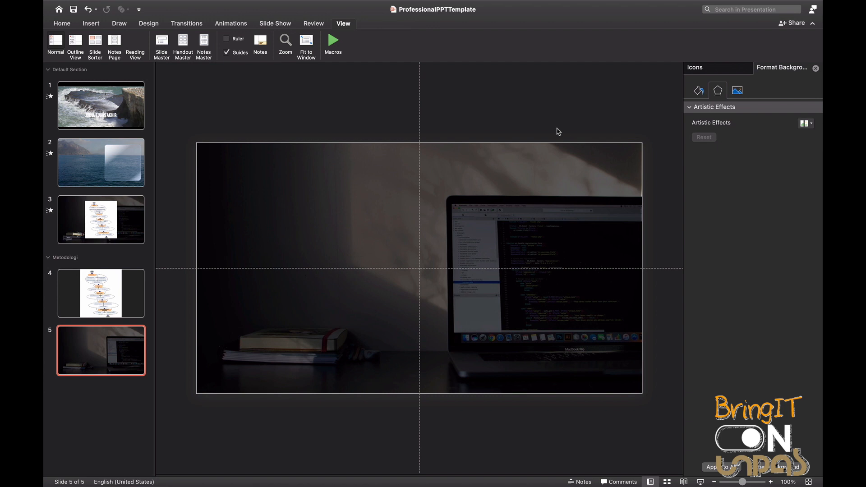
# Realign the darkened picture with the edges of slide 5 and view slide 3 for reference.
pyautogui.click(579, 162)
pyautogui.moveTo(579, 162)
pyautogui.mouseDown()
pyautogui.moveTo(581, 220)
pyautogui.moveTo(582, 160)
pyautogui.mouseUp()
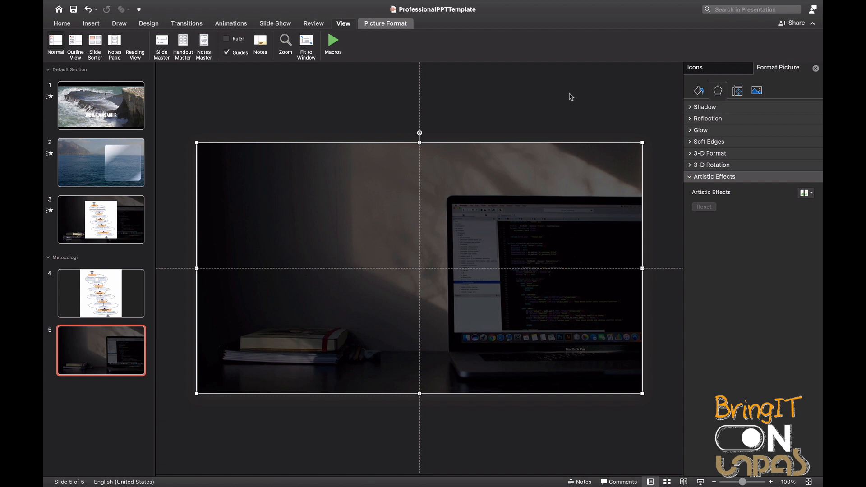
pyautogui.click(129, 209)
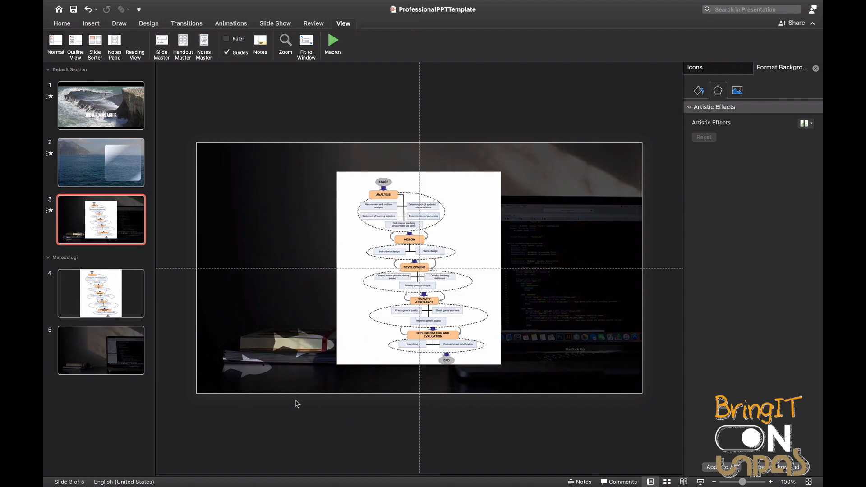
pyautogui.click(128, 359)
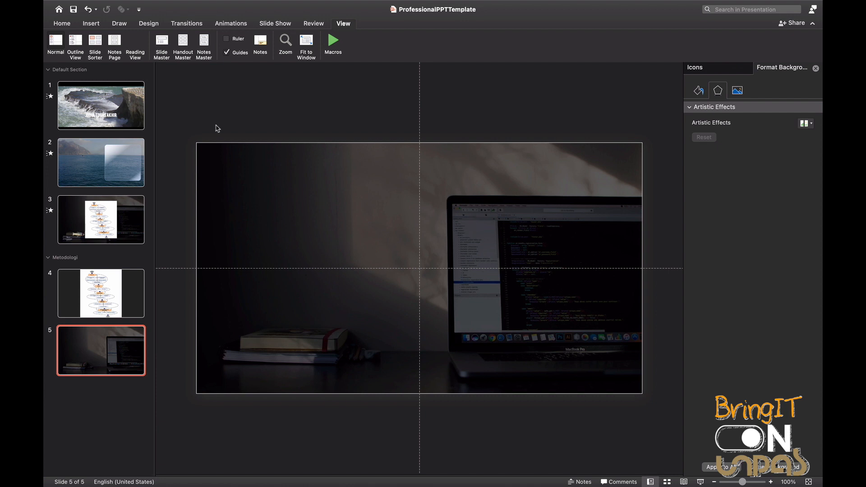
# Insert the fish icon from the Animals category onto slide 5.
pyautogui.click(91, 24)
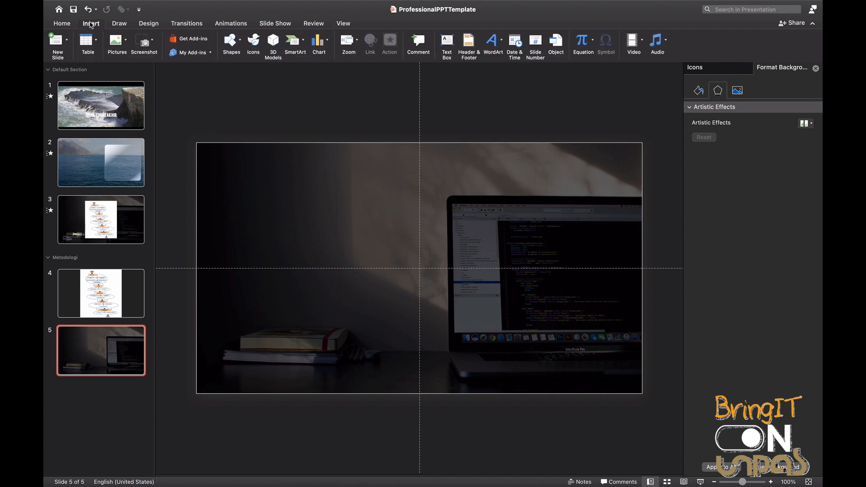
pyautogui.click(253, 45)
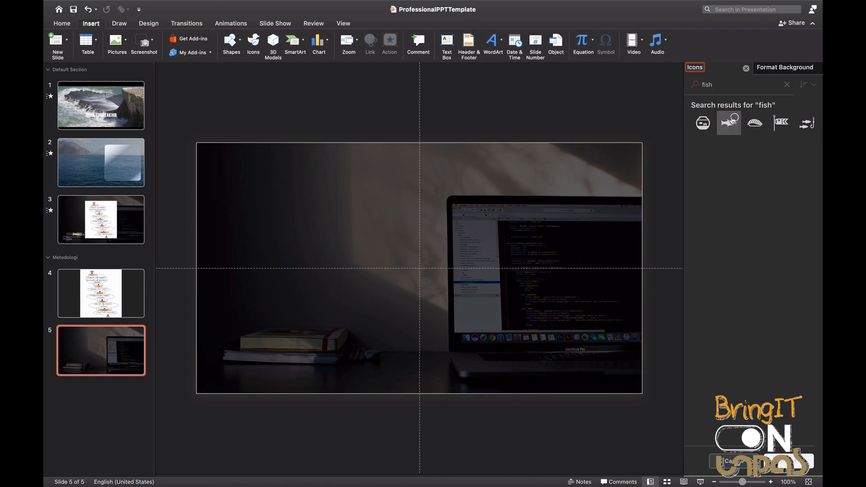
pyautogui.click(723, 86)
pyautogui.press('BackSpace')
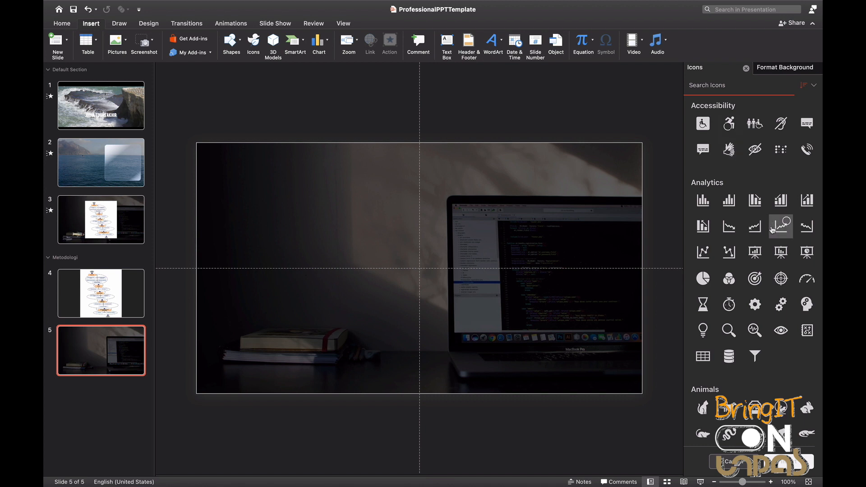
pyautogui.scroll(-3, 772, 230)
pyautogui.scroll(-4, 772, 230)
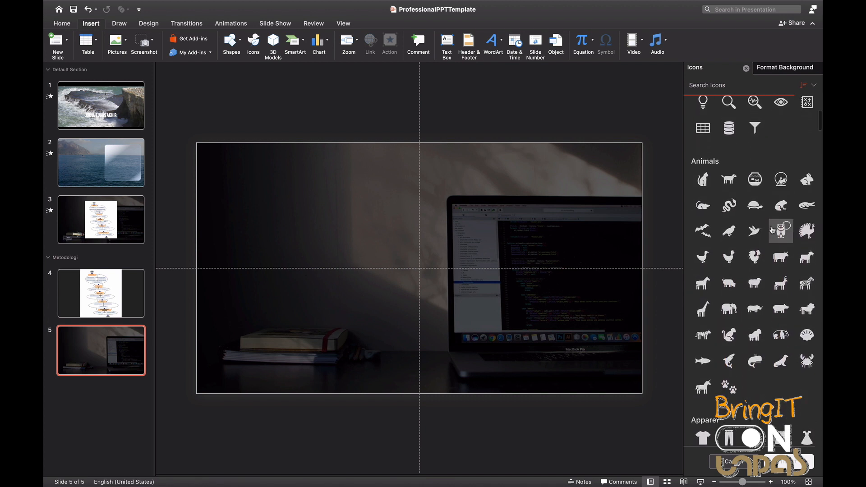
pyautogui.click(706, 365)
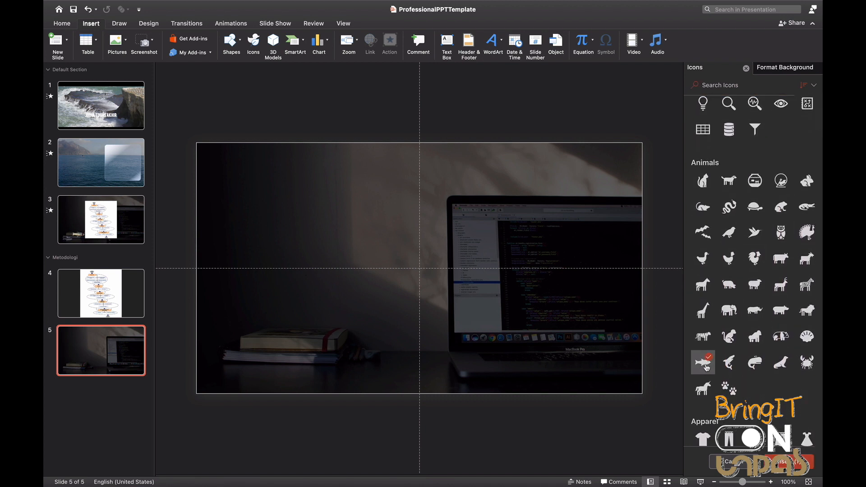
pyautogui.click(798, 463)
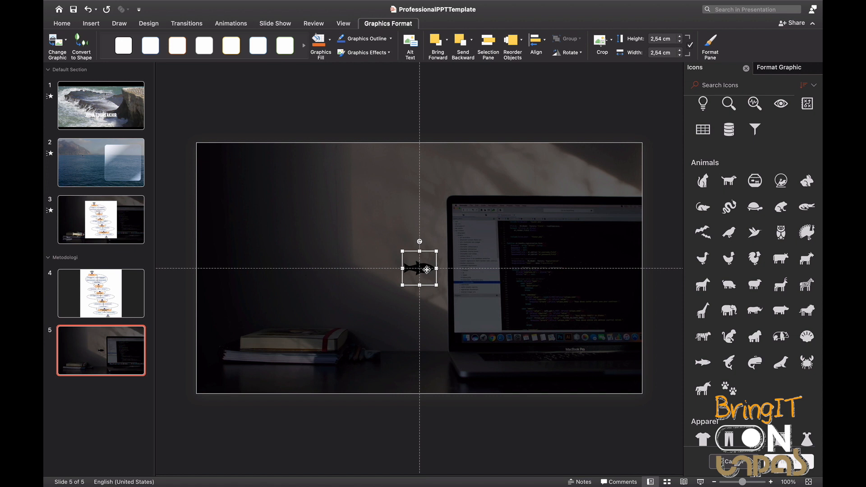
# Convert the fish icon to a shape, enlarge it and place it over the stacked books.
pyautogui.rightClick(427, 270)
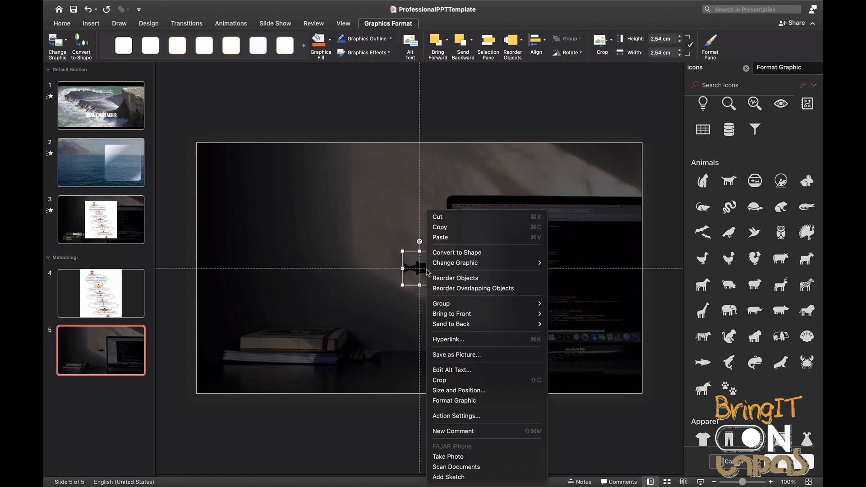
pyautogui.click(465, 252)
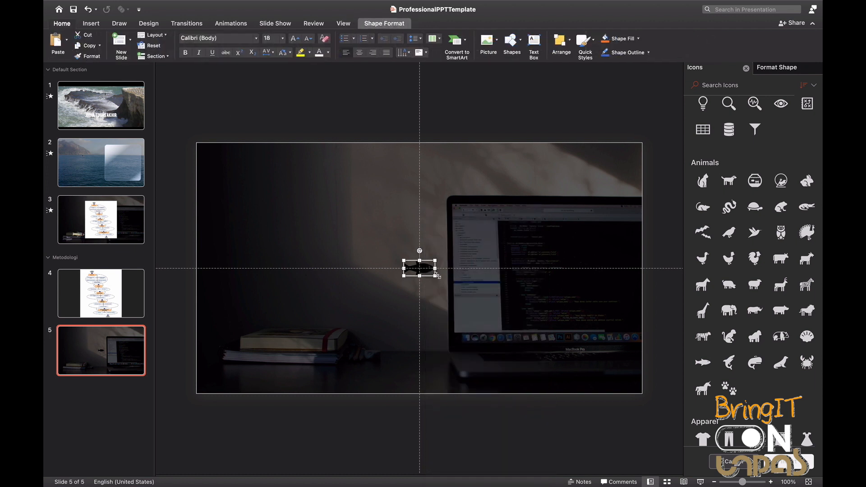
pyautogui.moveTo(432, 275); pyautogui.dragTo(297, 339)
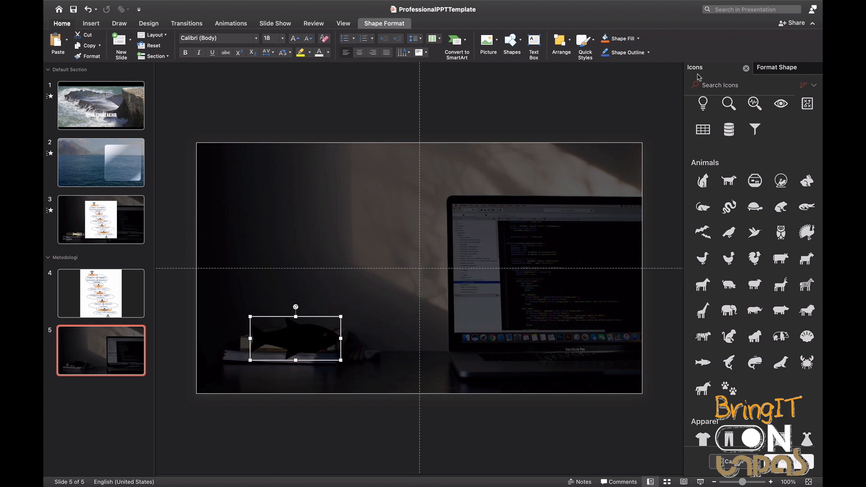
# Fill the fish shape over the stacked books with the slide background.
pyautogui.click(770, 69)
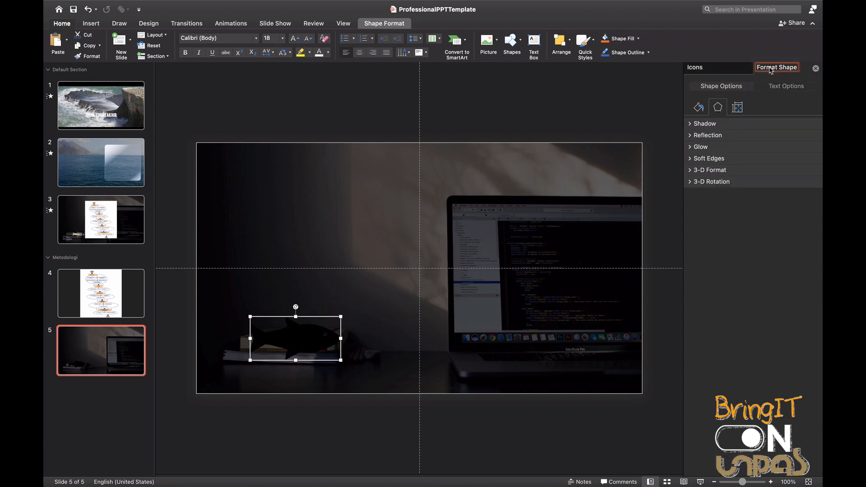
pyautogui.rightClick(289, 346)
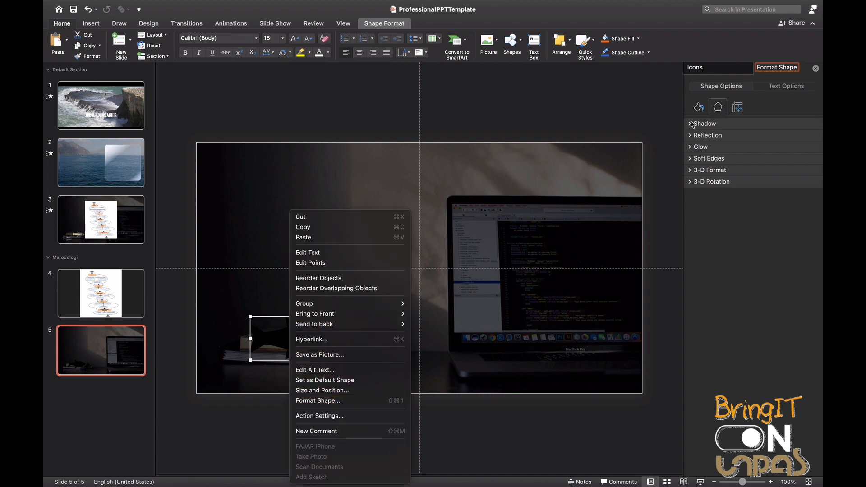
pyautogui.click(774, 104)
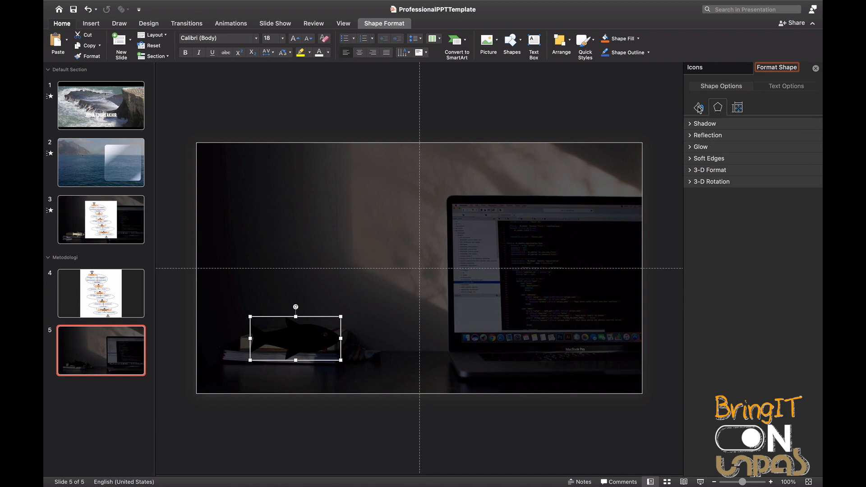
pyautogui.click(698, 107)
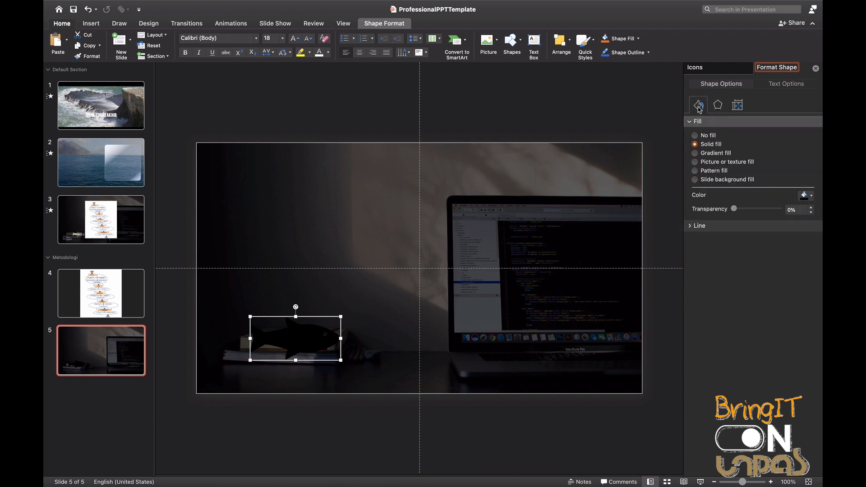
pyautogui.click(694, 179)
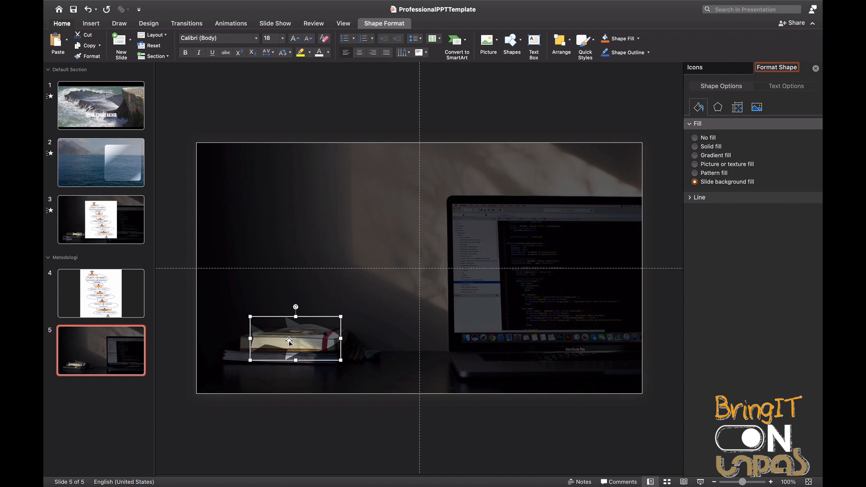
# Try the fish cutout over the laptop, return it to the stacked books and shrink it to fit on the top book.
pyautogui.moveTo(289, 341); pyautogui.dragTo(574, 344)
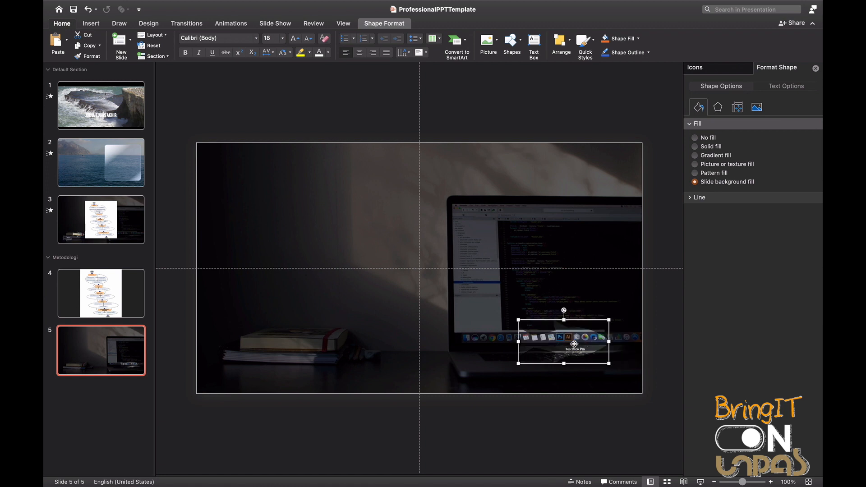
pyautogui.moveTo(574, 344); pyautogui.dragTo(304, 344)
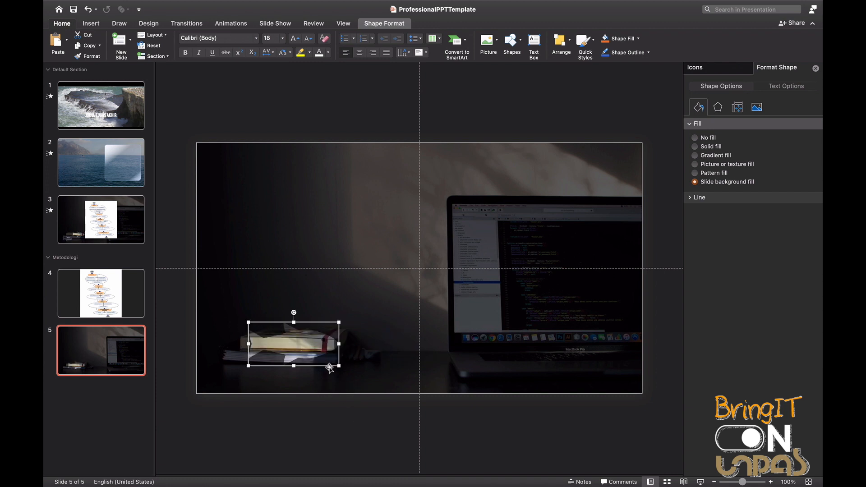
pyautogui.moveTo(336, 366); pyautogui.dragTo(323, 357)
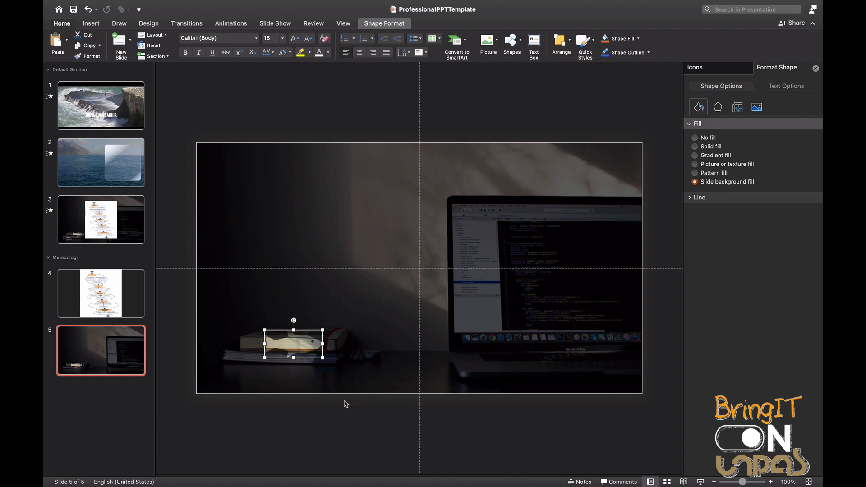
pyautogui.click(346, 403)
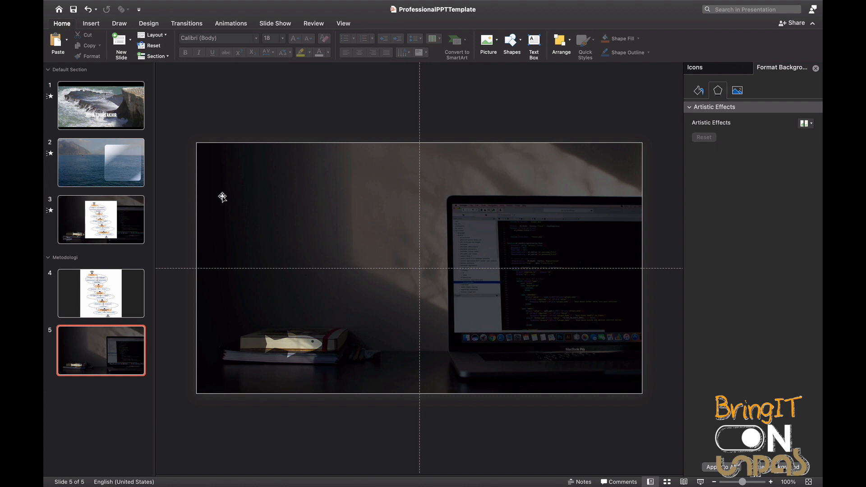
# Draw a circle about 8.89 cm in diameter and place it over the fish, extending below the slide's lower edge.
pyautogui.click(95, 28)
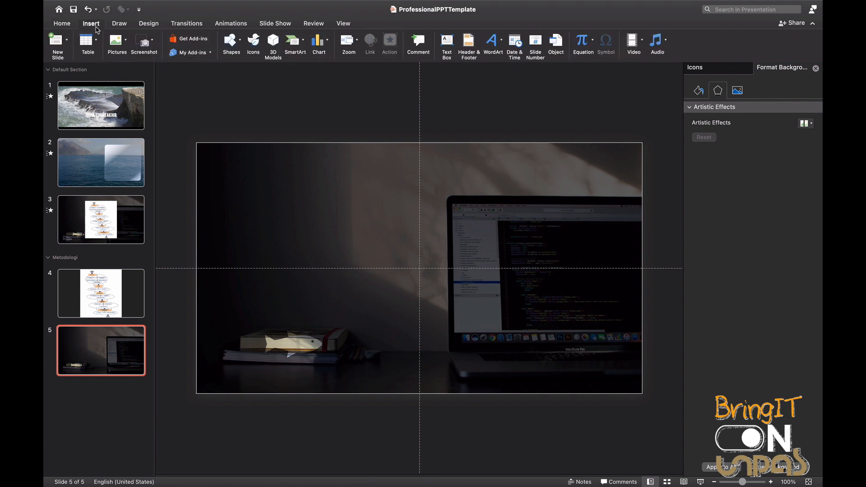
pyautogui.click(231, 41)
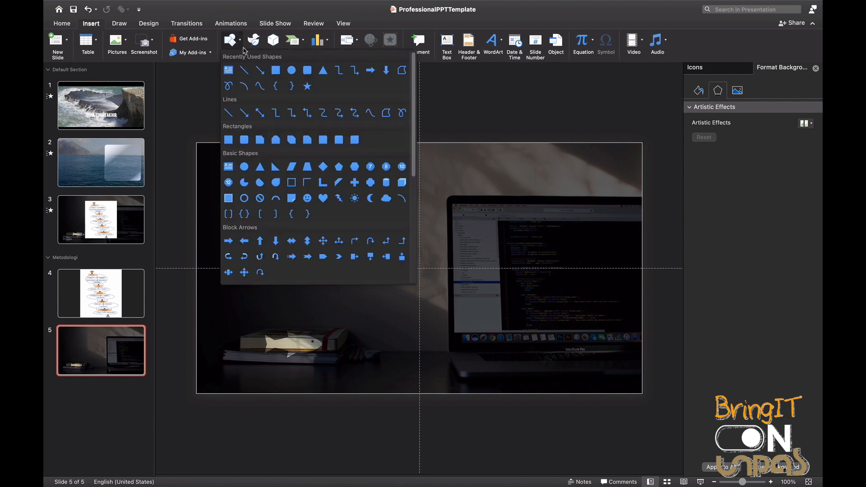
pyautogui.click(296, 71)
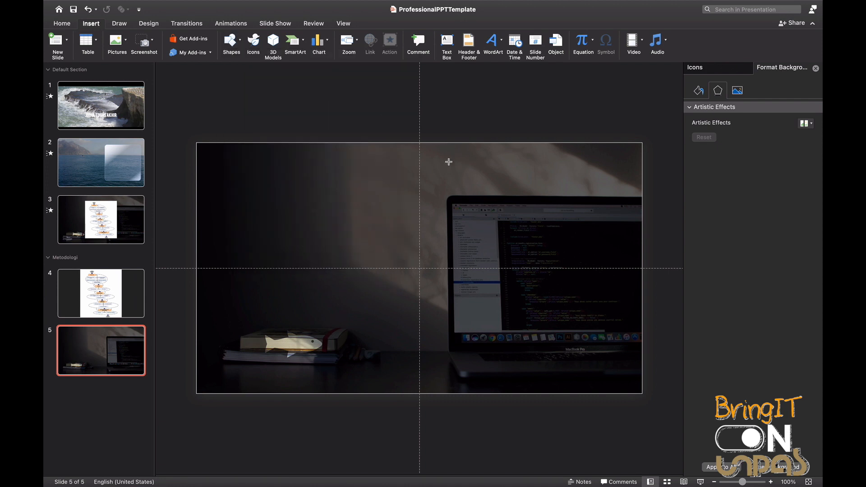
pyautogui.moveTo(341, 185); pyautogui.dragTo(455, 302)
pyautogui.moveTo(421, 251); pyautogui.dragTo(322, 375)
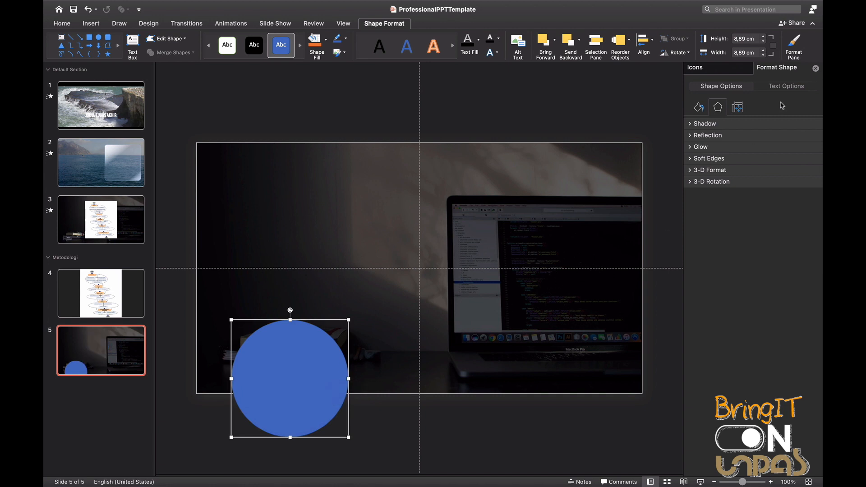
# Remove the circle's fill and nudge the circle until the fish sits just inside its upper edge.
pyautogui.click(698, 107)
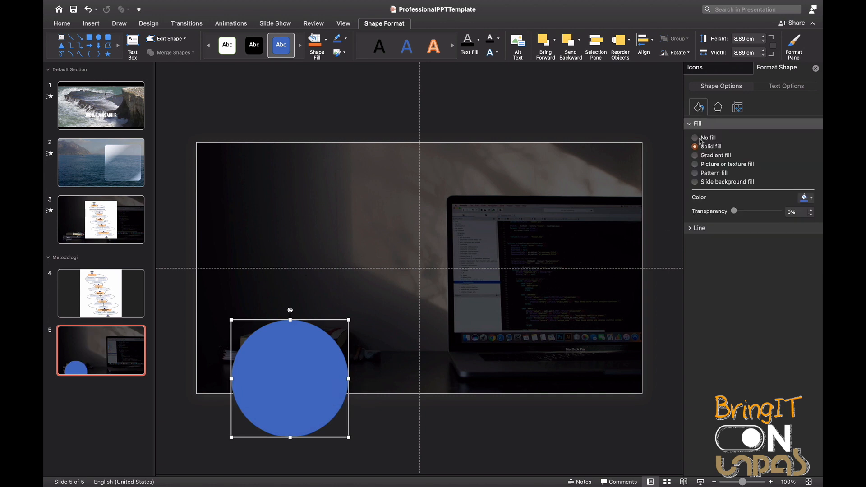
pyautogui.click(695, 137)
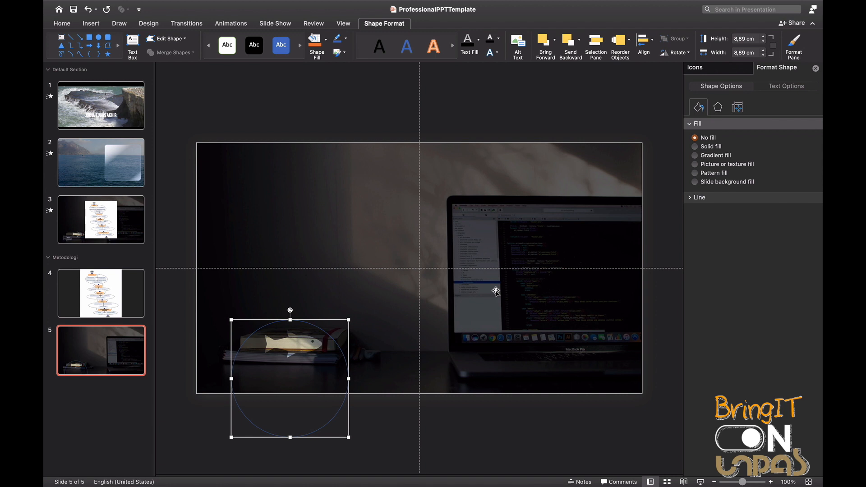
pyautogui.press('Down')
pyautogui.press('Down')
pyautogui.press('Down')
pyautogui.press('Down')
pyautogui.press('Down')
pyautogui.press('Down')
pyautogui.press('Right')
pyautogui.press('Right')
pyautogui.press('Right')
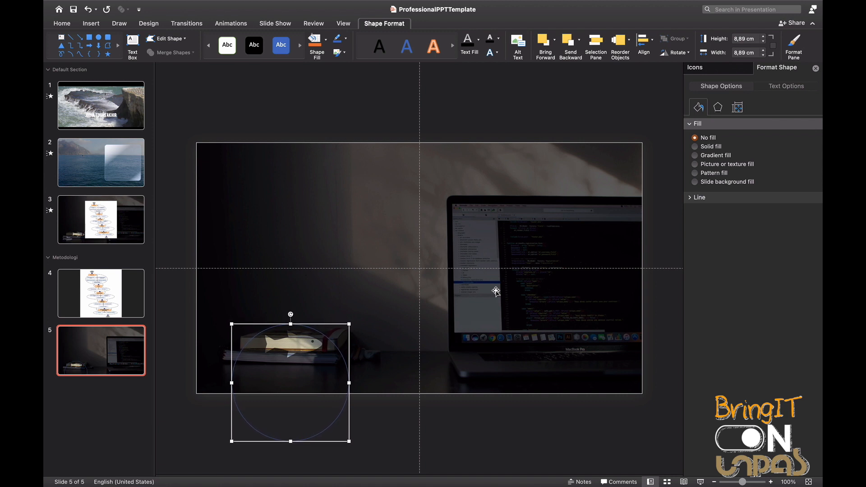
pyautogui.press('Right')
pyautogui.press('Down')
pyautogui.press('Down')
pyautogui.press('Down')
pyautogui.press('Down')
pyautogui.press('Down')
pyautogui.press('Down')
pyautogui.press('Down')
pyautogui.press('Down')
pyautogui.press('Down')
pyautogui.press('Down')
pyautogui.press('Down')
pyautogui.press('Down')
pyautogui.press('Down')
pyautogui.press('Down')
pyautogui.press('Down')
pyautogui.press('Down')
pyautogui.press('Down')
pyautogui.press('Down')
pyautogui.press('Down')
pyautogui.press('Down')
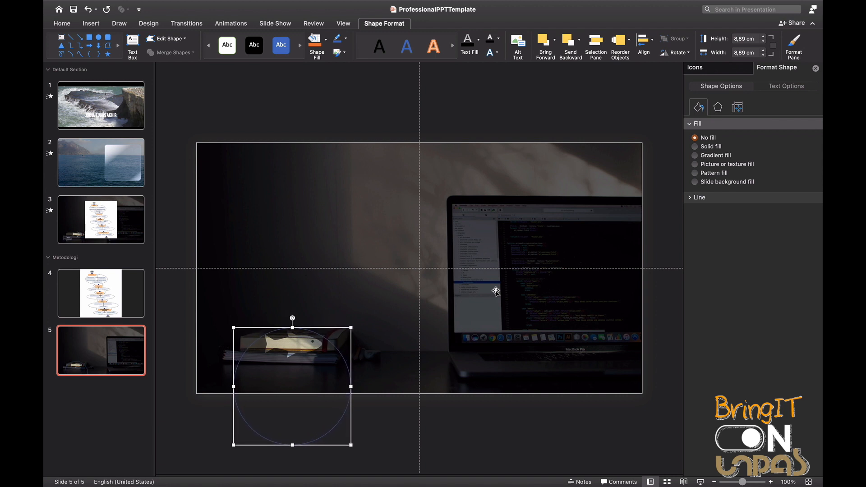
pyautogui.press('Down')
pyautogui.press('Down')
pyautogui.press('Down')
pyautogui.press('Down')
pyautogui.press('Down')
pyautogui.press('Down')
pyautogui.press('Down')
pyautogui.press('Up')
pyautogui.press('Up')
pyautogui.press('Up')
pyautogui.press('Up')
pyautogui.press('Up')
pyautogui.press('Up')
pyautogui.press('Up')
pyautogui.press('Up')
pyautogui.press('Up')
pyautogui.press('Up')
pyautogui.press('Up')
pyautogui.press('Up')
pyautogui.press('Up')
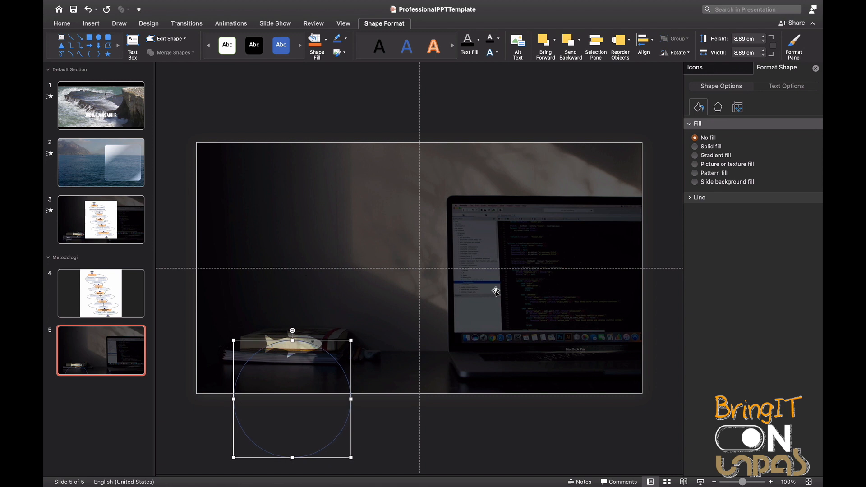
pyautogui.press('Up')
pyautogui.press('Up')
pyautogui.press('Up')
pyautogui.press('Up')
pyautogui.press('Up')
pyautogui.press('Up')
pyautogui.press('Up')
pyautogui.press('Up')
pyautogui.press('Up')
pyautogui.press('Up')
pyautogui.press('Up')
pyautogui.press('Up')
pyautogui.press('Up')
pyautogui.press('Up')
pyautogui.press('Up')
pyautogui.press('Left')
pyautogui.press('Left')
pyautogui.press('Left')
pyautogui.press('Left')
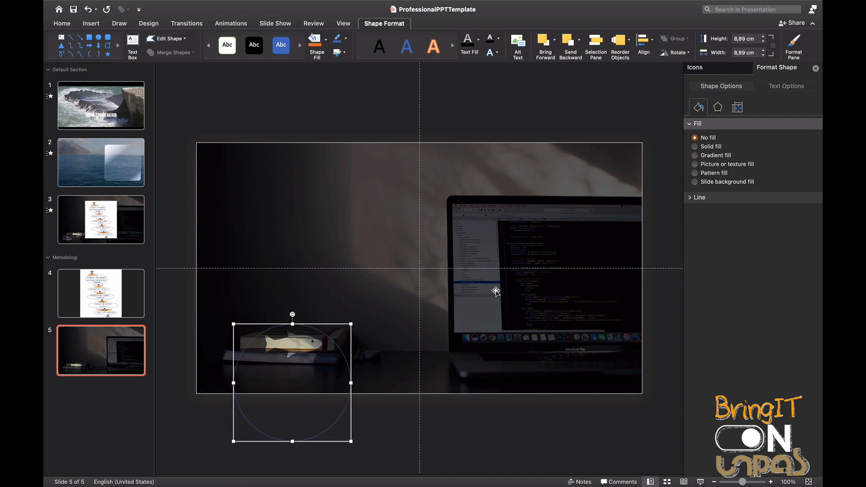
pyautogui.press('Down')
pyautogui.press('Down')
pyautogui.press('Down')
pyautogui.press('Down')
pyautogui.press('Down')
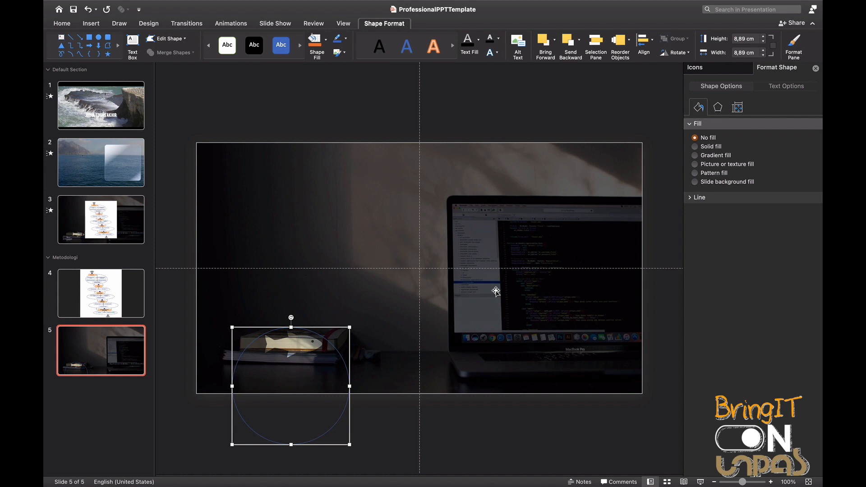
# Remove the circle's outline and group the circle with the fish.
pyautogui.click(688, 198)
pyautogui.click(700, 212)
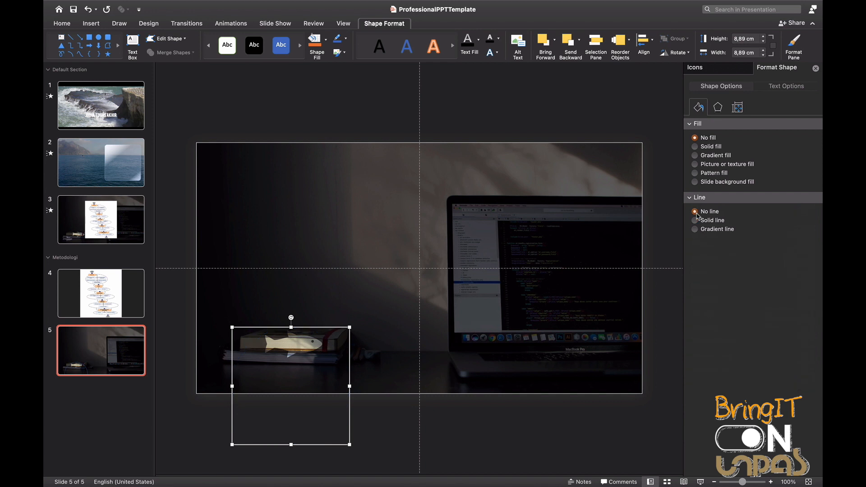
pyautogui.keyDown('shift'); pyautogui.click(305, 344); pyautogui.keyUp('shift')
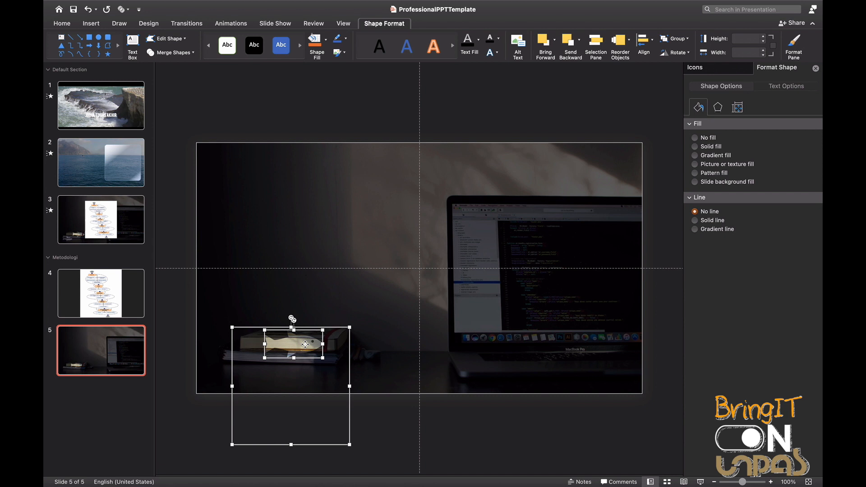
pyautogui.rightClick(305, 345)
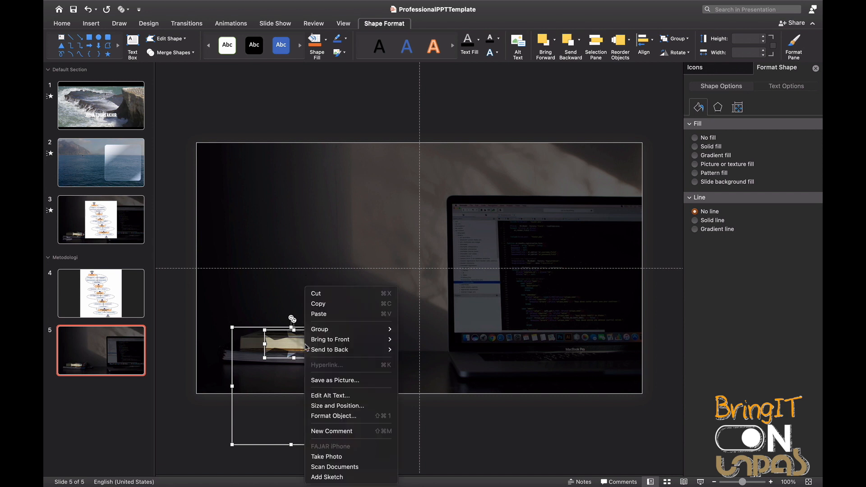
pyautogui.moveTo(343, 330)
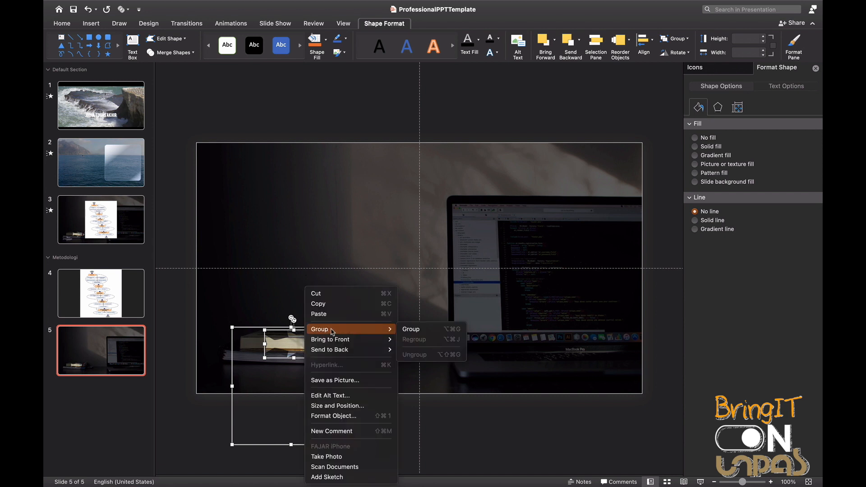
pyautogui.click(403, 330)
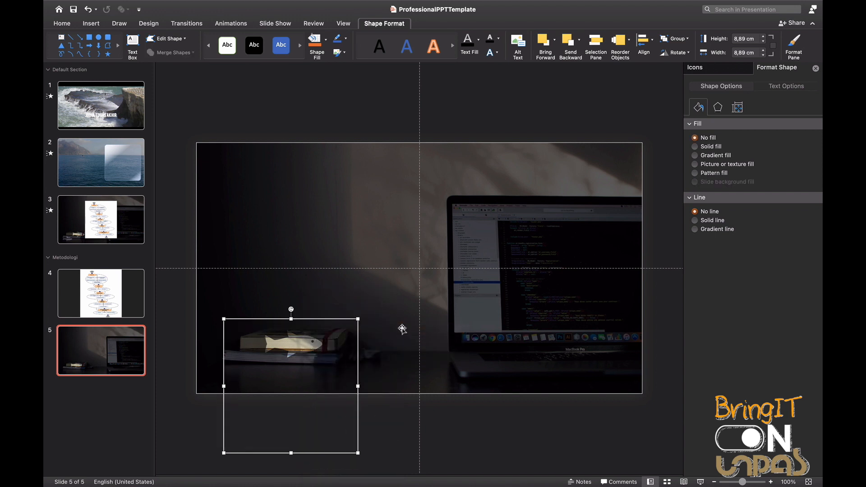
# Move the fish group down onto the lowest book and apply the Spin emphasis animation to it.
pyautogui.moveTo(302, 343); pyautogui.dragTo(292, 362)
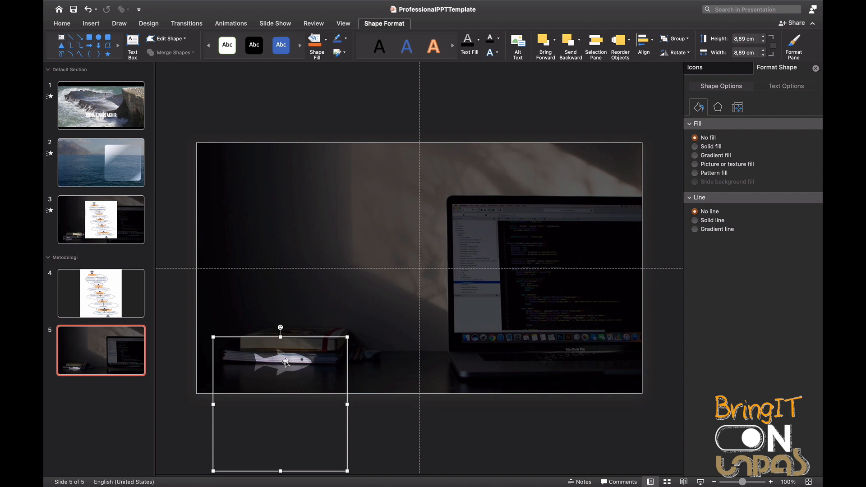
pyautogui.click(231, 23)
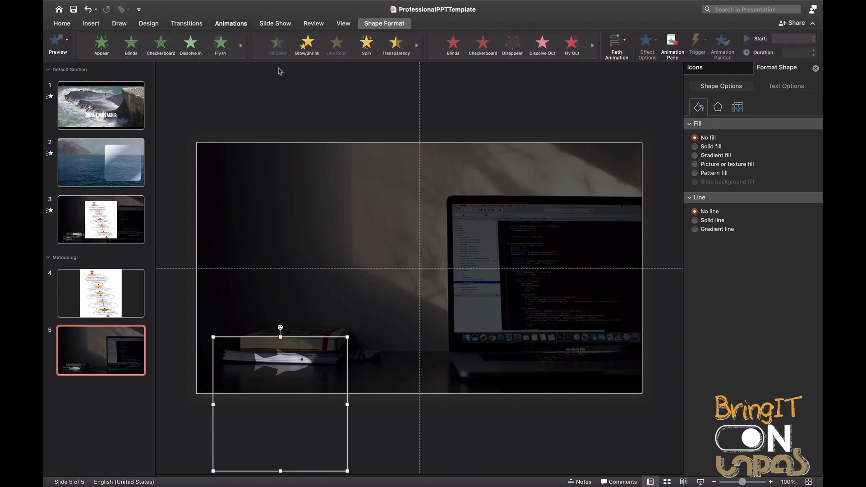
pyautogui.click(366, 47)
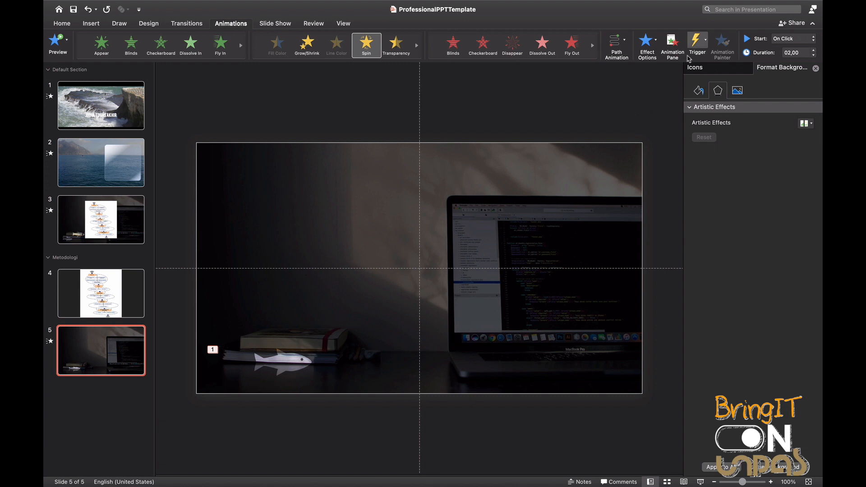
# Set the group's Spin animation to auto-reverse, start With Previous and repeat Until End of Slide.
pyautogui.click(671, 44)
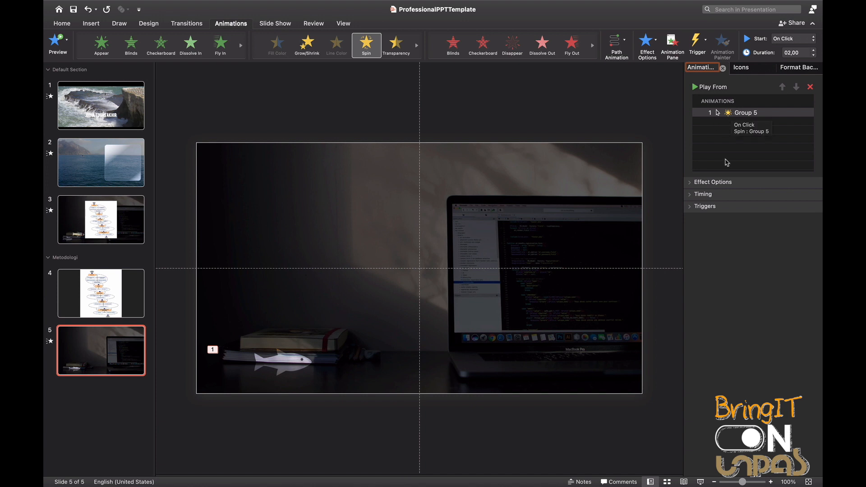
pyautogui.click(734, 183)
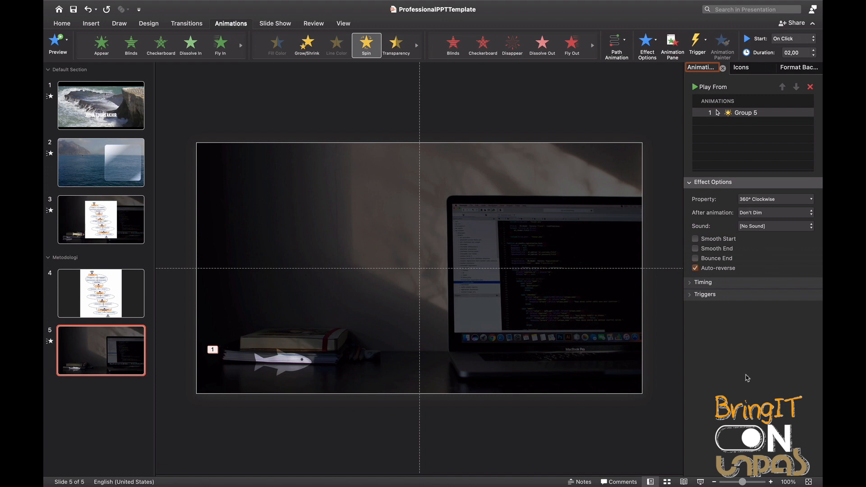
pyautogui.click(707, 283)
pyautogui.click(797, 298)
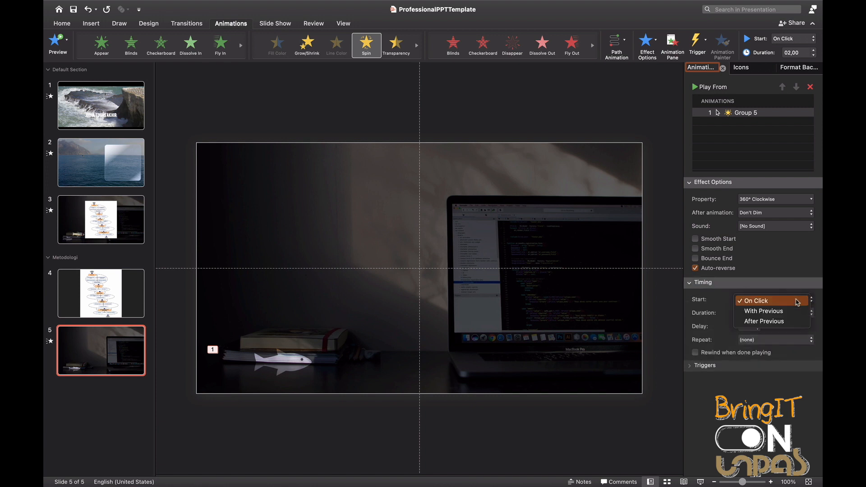
pyautogui.click(794, 312)
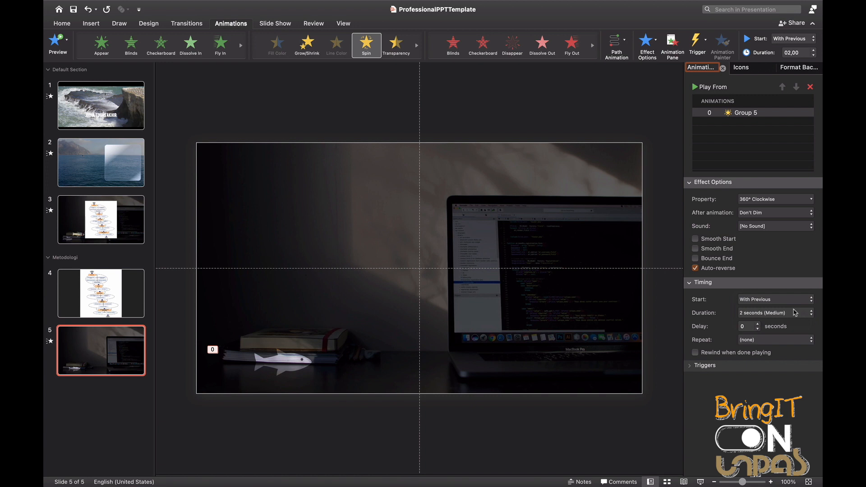
pyautogui.click(776, 343)
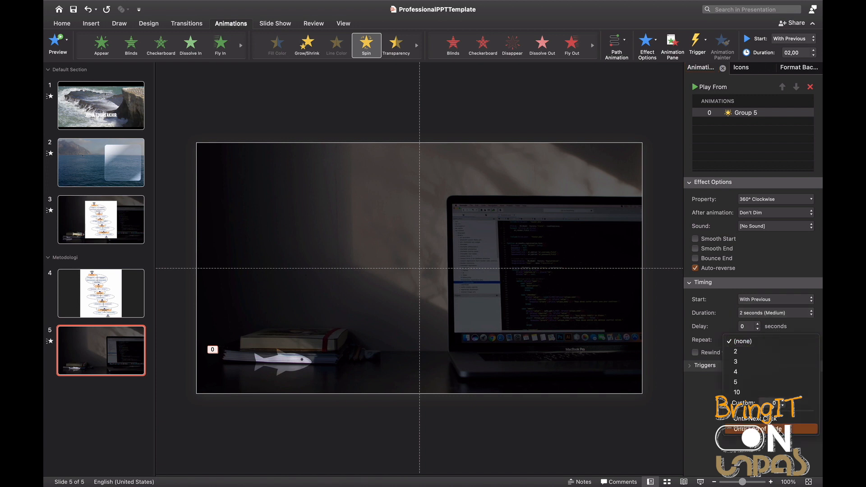
pyautogui.click(766, 429)
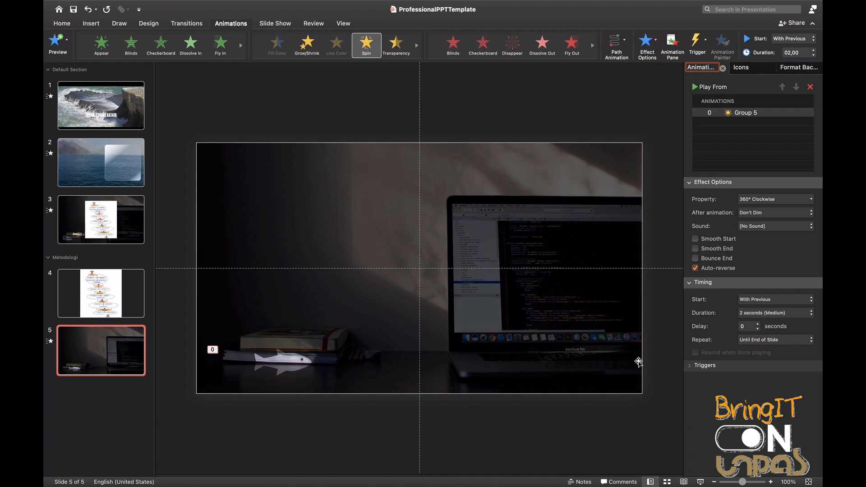
pyautogui.click(702, 472)
pyautogui.press('super+Tab')
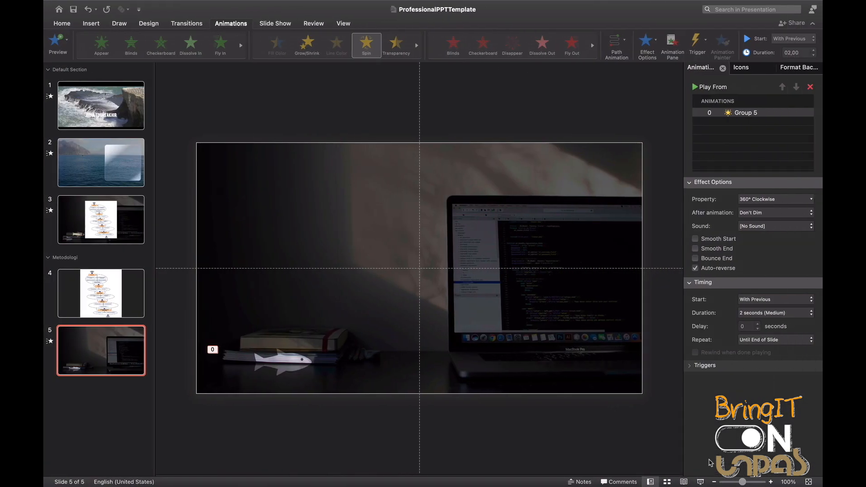
# Turn off auto-reverse for the fish group's Spin animation, playing the slide show before and after the change.
pyautogui.click(702, 482)
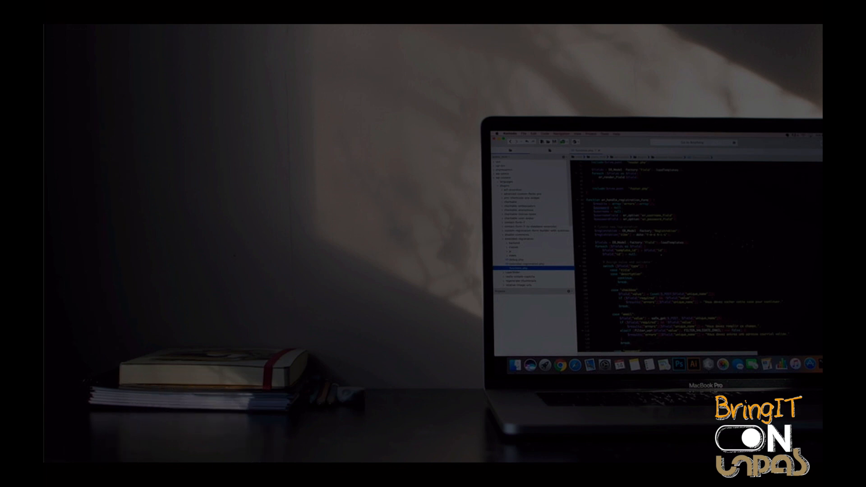
pyautogui.press('Escape')
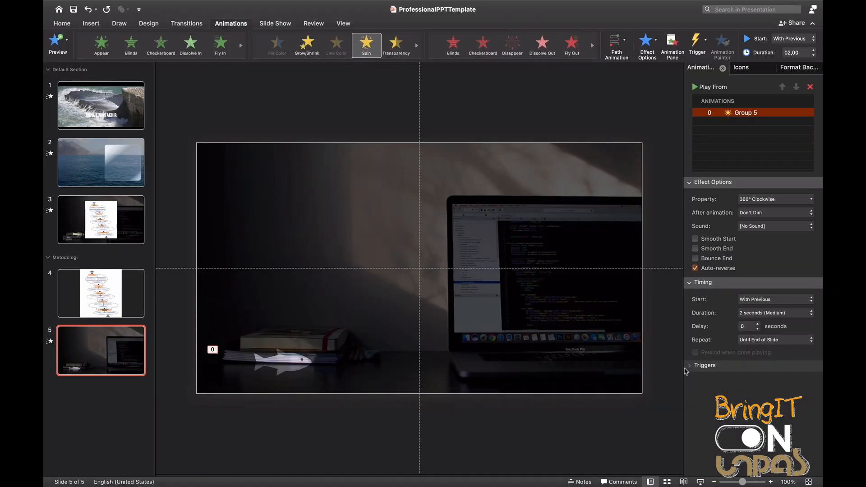
pyautogui.click(695, 268)
pyautogui.click(700, 482)
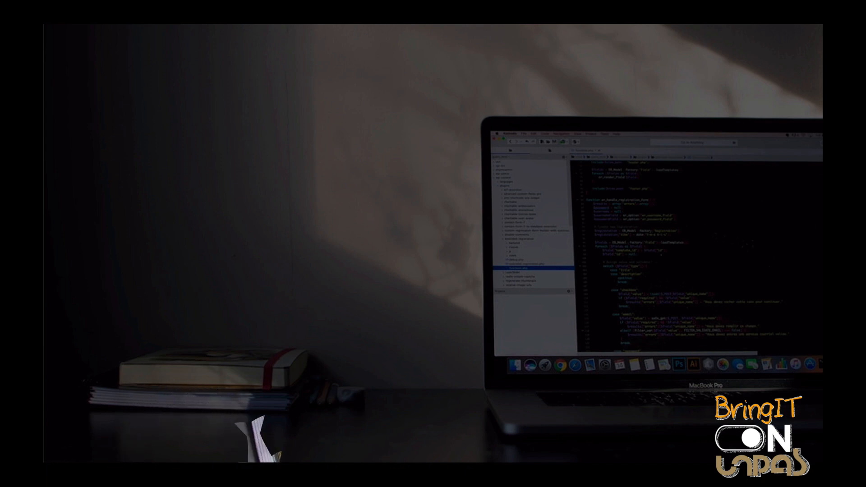
pyautogui.press('Escape')
# Duplicate the fish group, shrink the copy, place it just below and to the right of the first fish, and preview the slide.
pyautogui.click(299, 365)
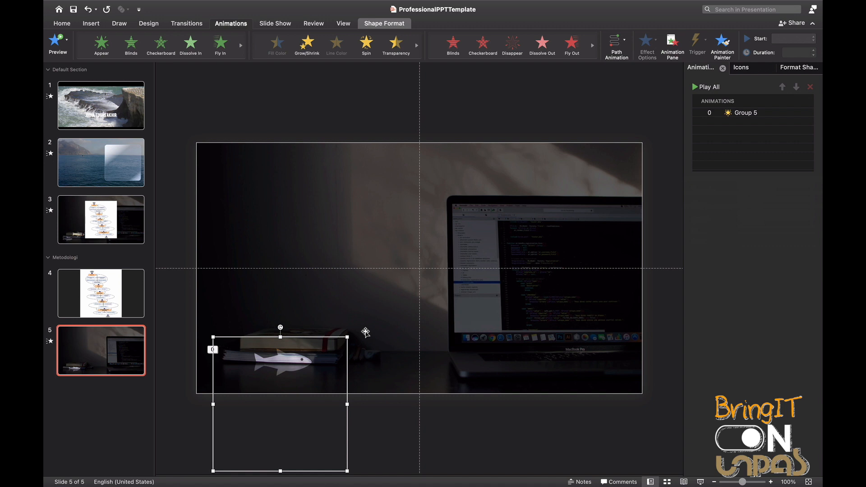
pyautogui.moveTo(289, 367); pyautogui.dragTo(386, 311)
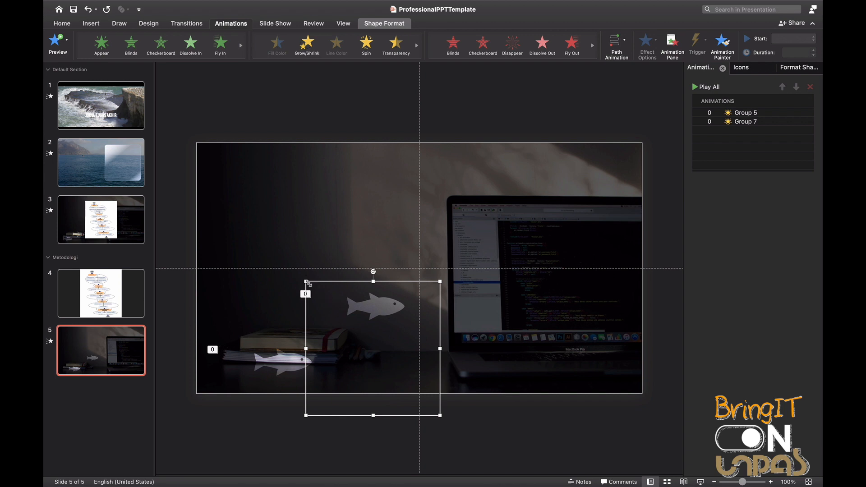
pyautogui.moveTo(306, 281); pyautogui.dragTo(326, 301)
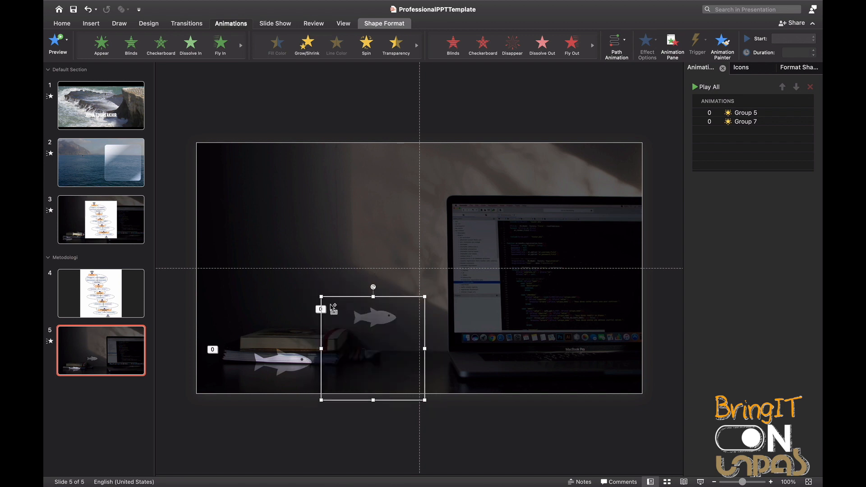
pyautogui.moveTo(378, 319); pyautogui.dragTo(345, 378)
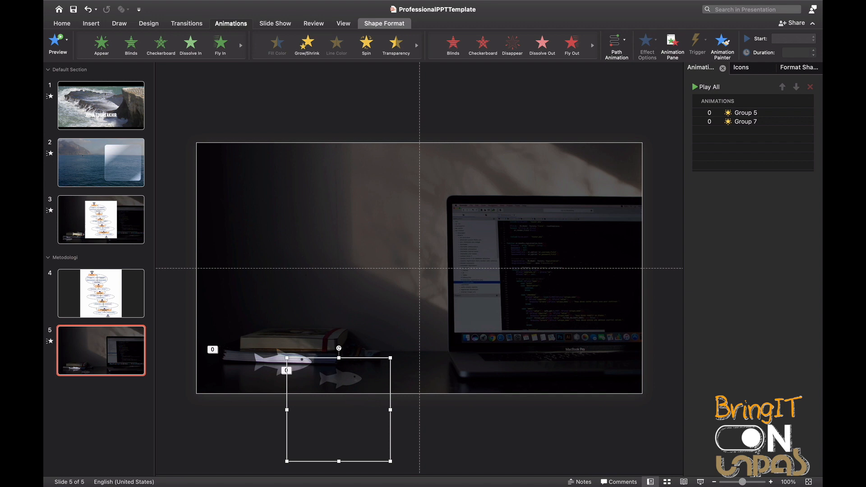
pyautogui.click(700, 482)
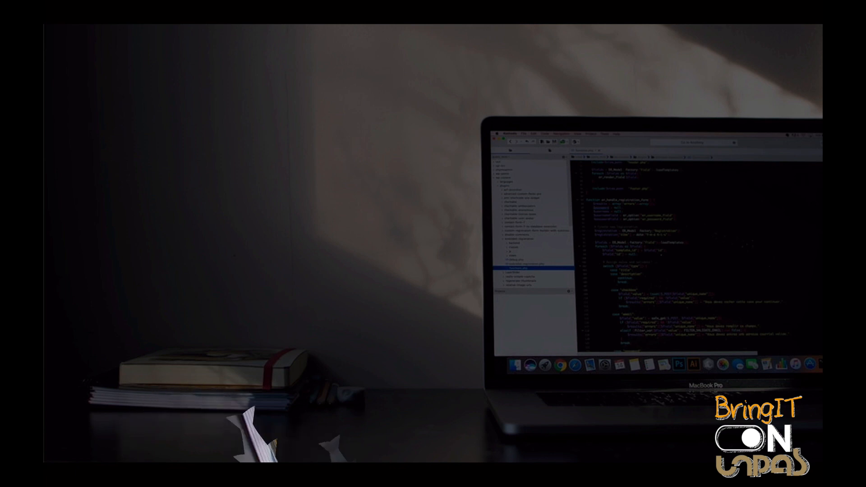
pyautogui.press('Escape')
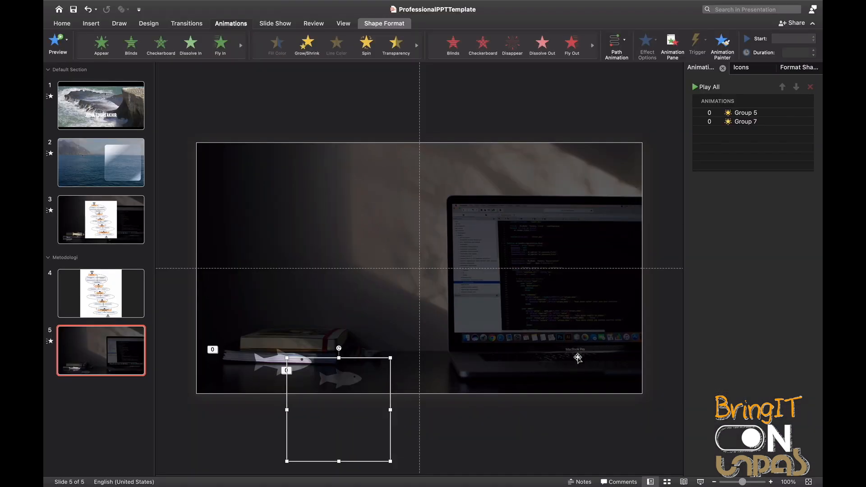
# Set a 0,4 second delay on the smaller fish group's Spin animation and preview the slide.
pyautogui.click(745, 123)
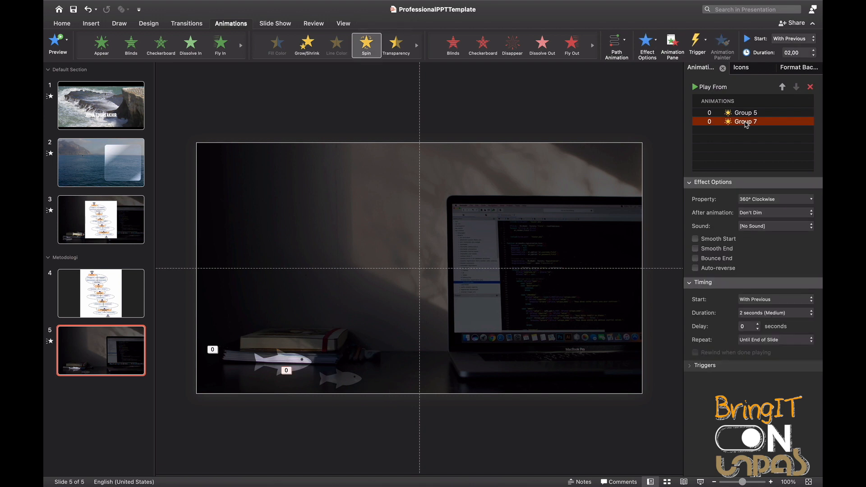
pyautogui.click(750, 325)
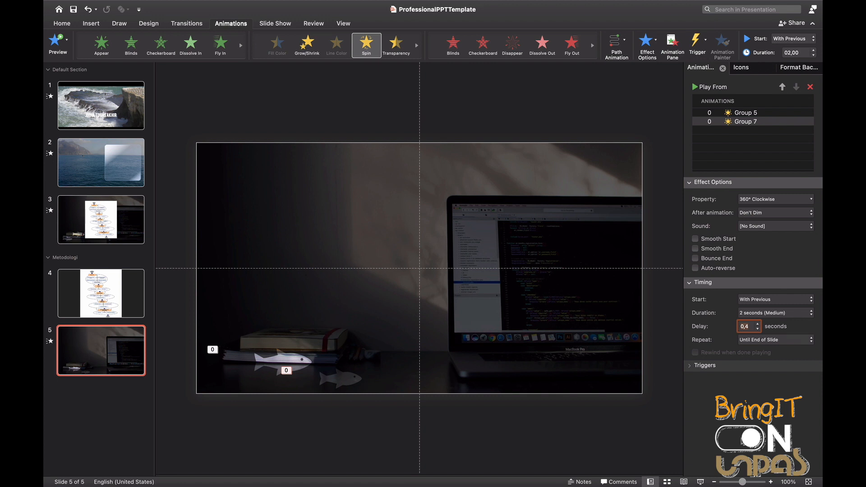
pyautogui.click(701, 482)
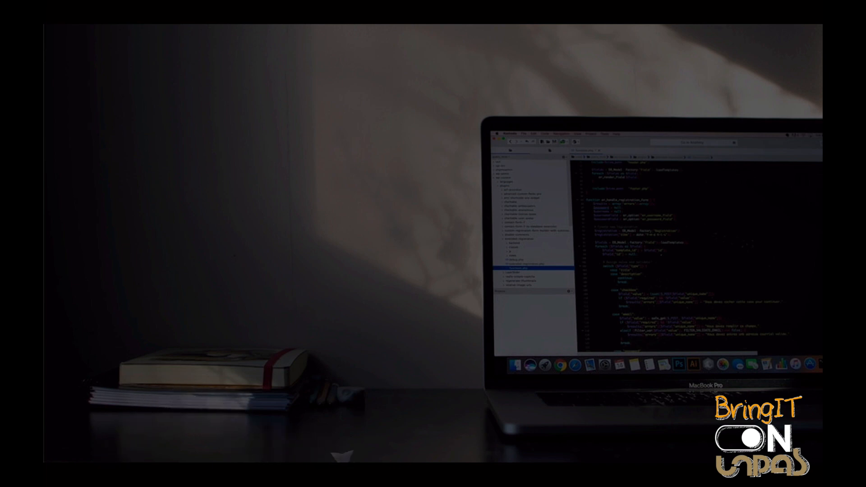
pyautogui.press('Escape')
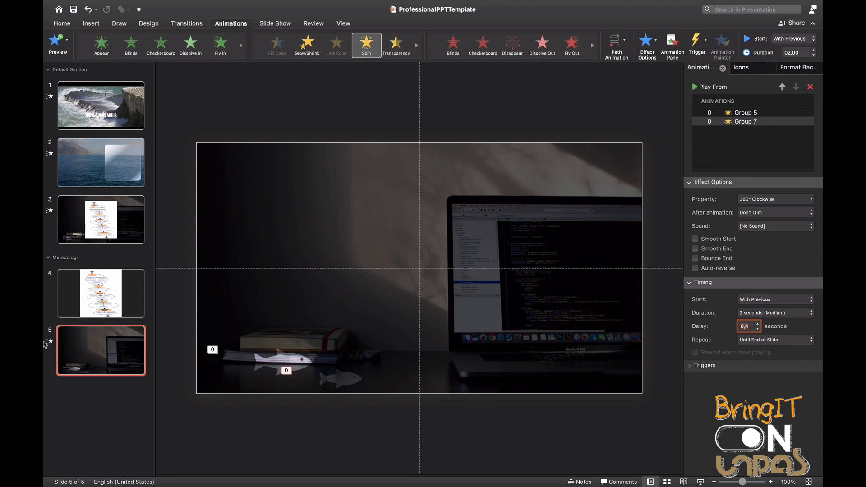
# Add a section named Metod after slide 5.
pyautogui.click(101, 297)
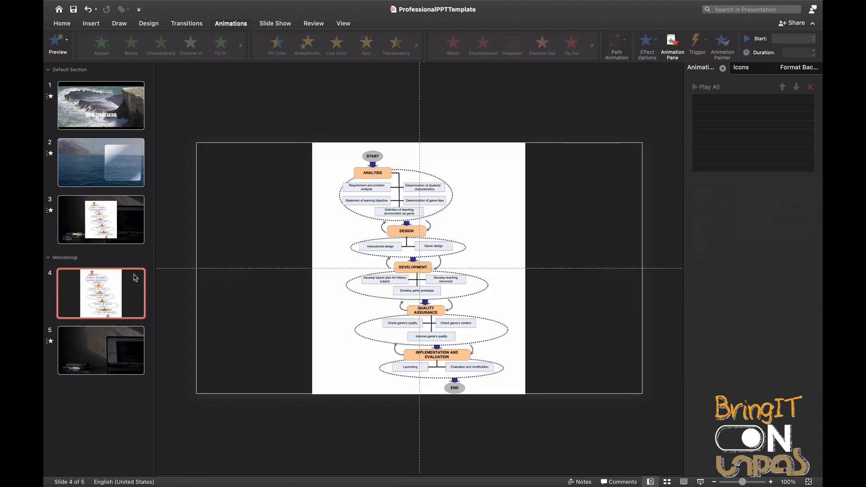
pyautogui.click(141, 344)
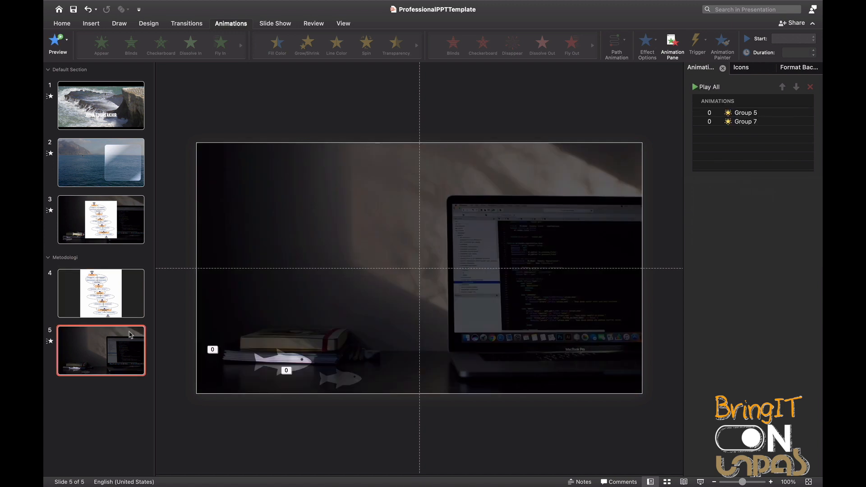
pyautogui.click(129, 404)
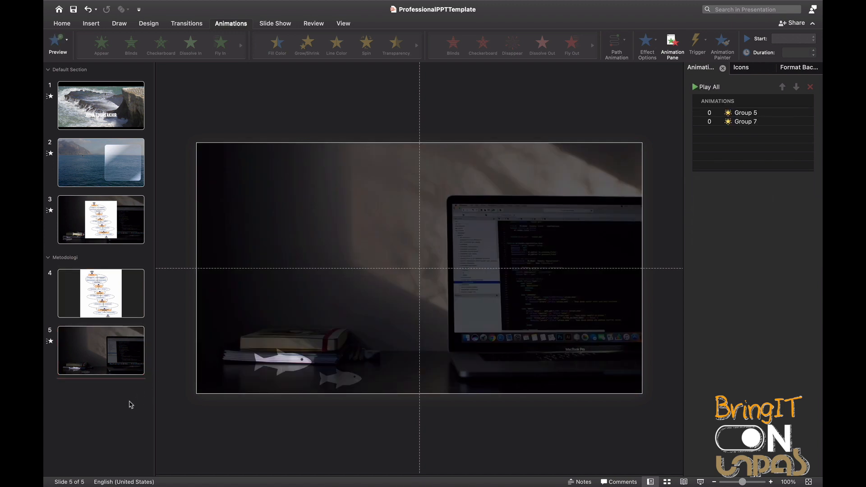
pyautogui.rightClick(113, 381)
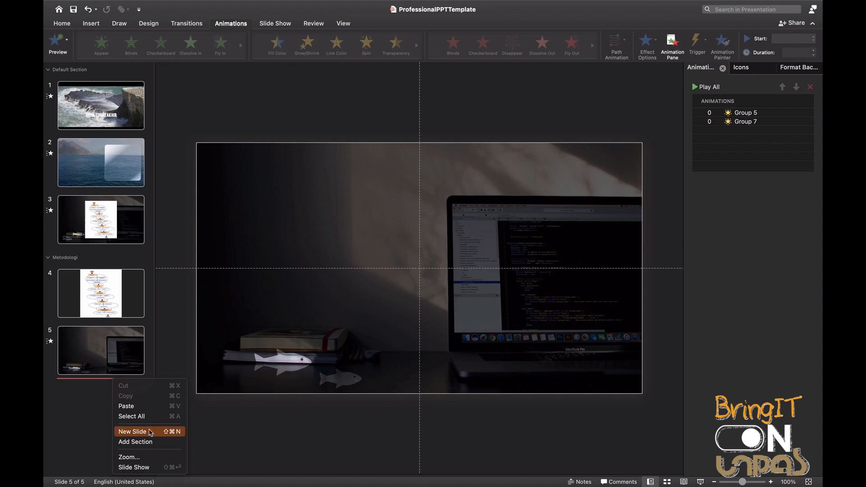
pyautogui.click(150, 444)
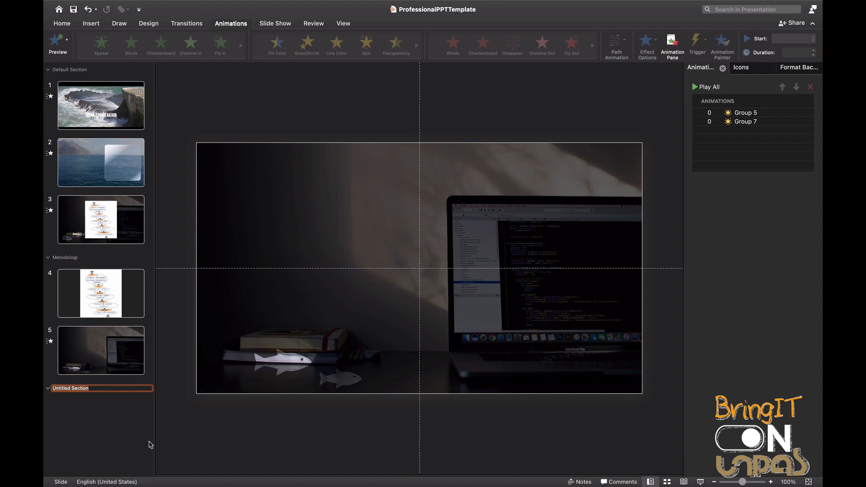
pyautogui.write('Mt')
pyautogui.press('Return')
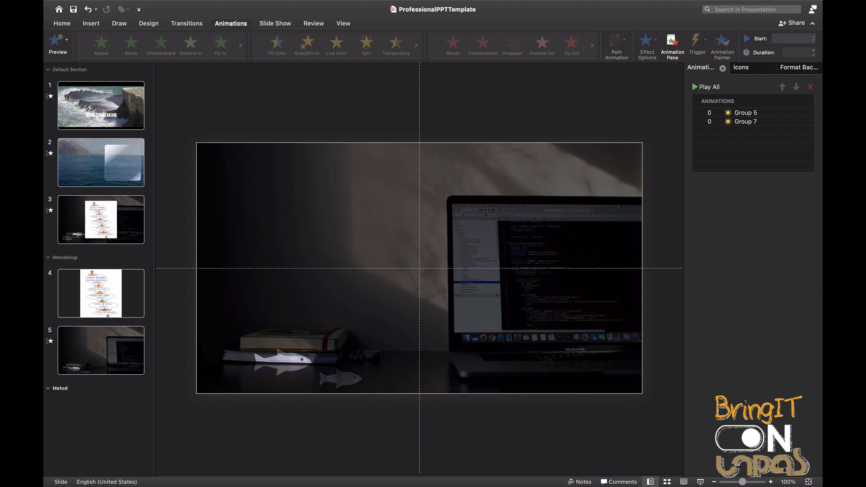
# Add a new slide in the Metod section and give its background a solid near-black grey fill.
pyautogui.rightClick(71, 404)
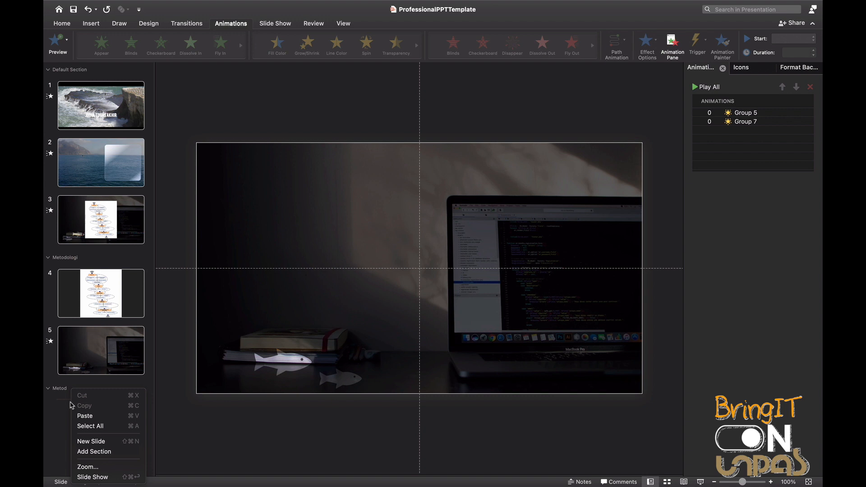
pyautogui.click(108, 442)
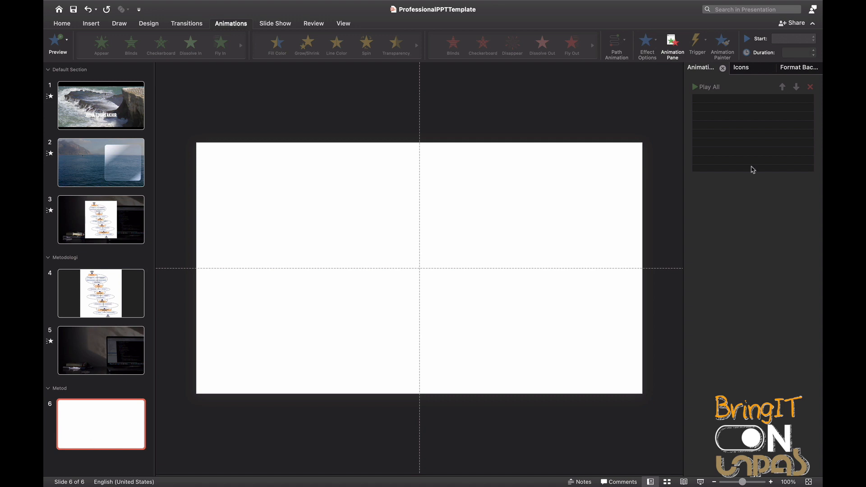
pyautogui.click(794, 68)
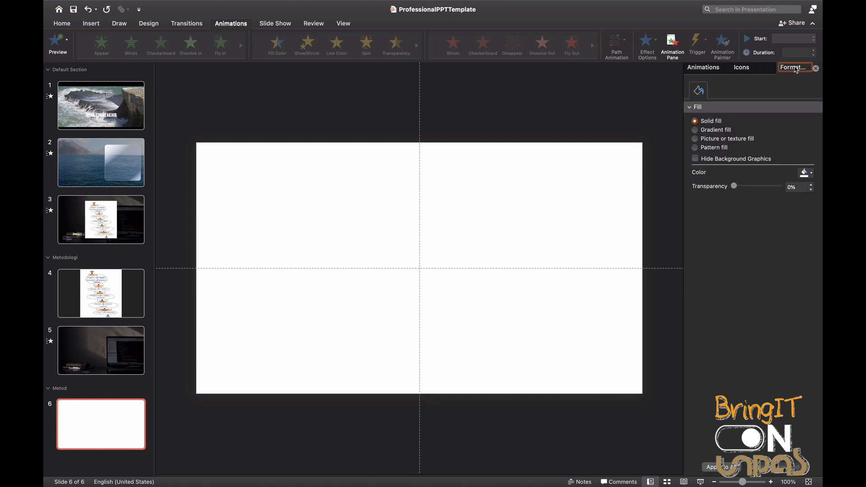
pyautogui.click(807, 172)
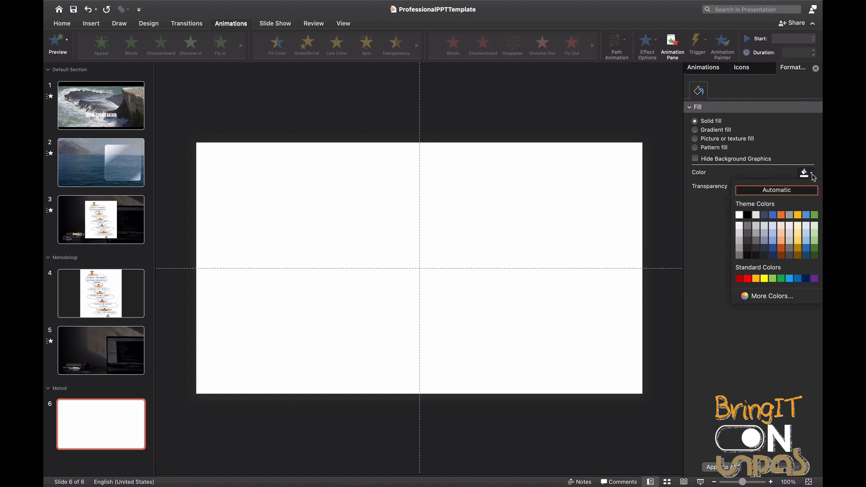
pyautogui.click(747, 249)
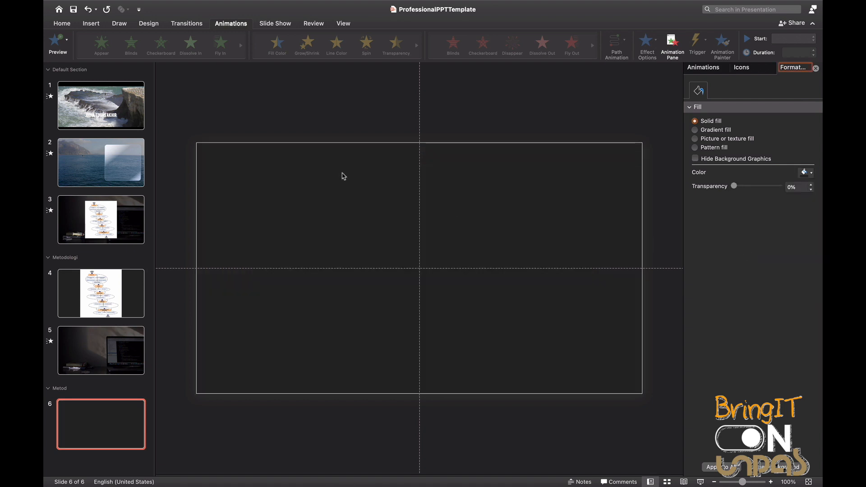
# Copy the flowchart picture from slide 4 and paste it onto slide 6.
pyautogui.click(105, 301)
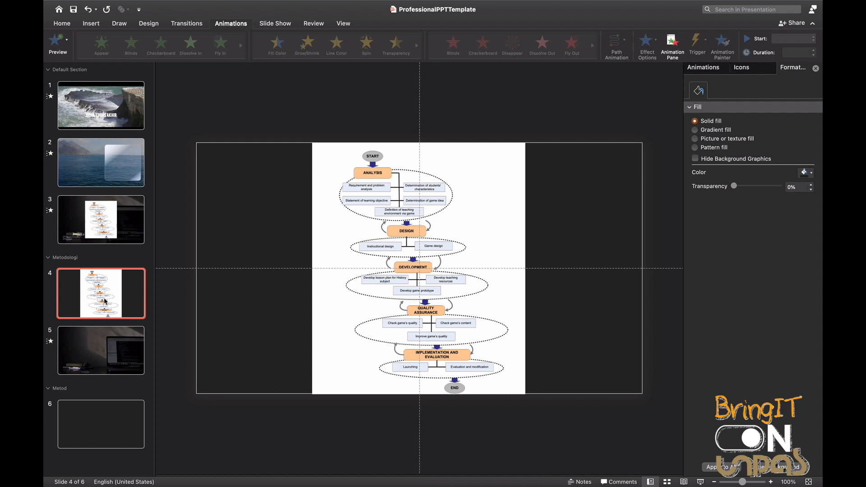
pyautogui.click(401, 207)
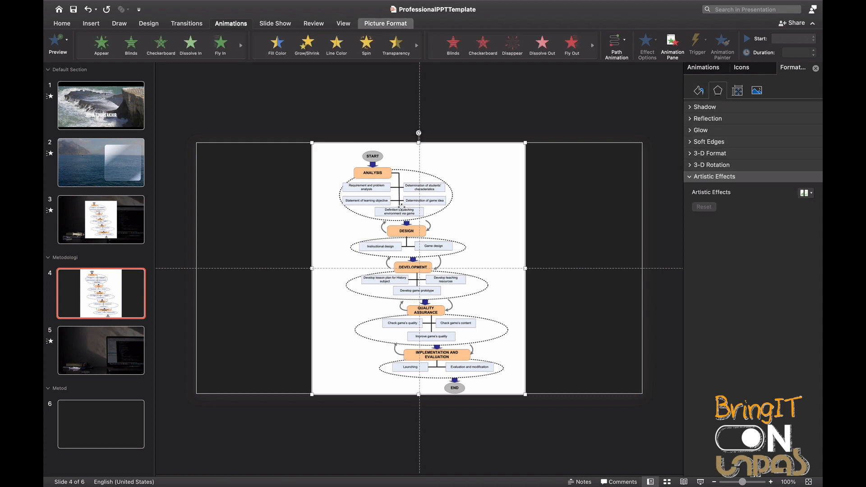
pyautogui.click(121, 418)
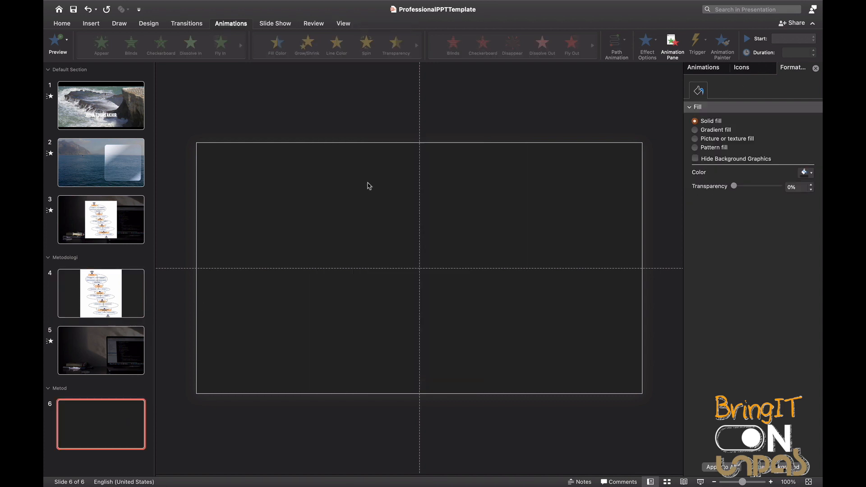
pyautogui.press('super+v')
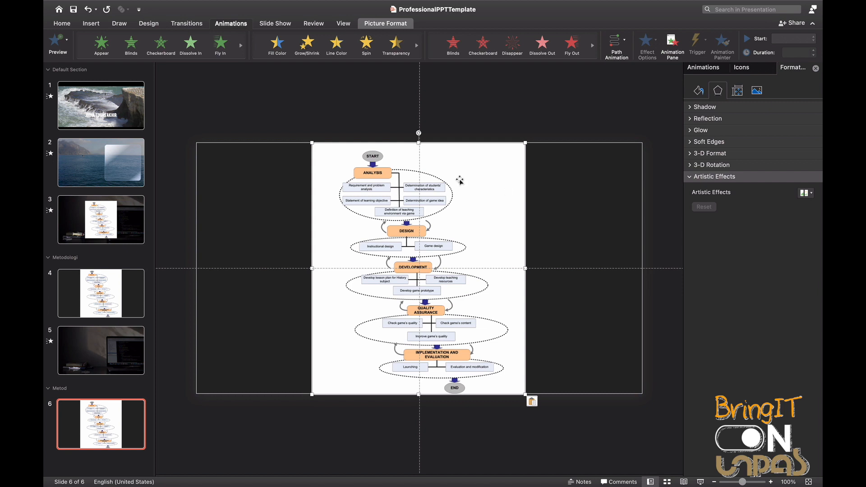
# Align the flowchart picture on slide 6 to the middle and centre of the slide.
pyautogui.click(62, 23)
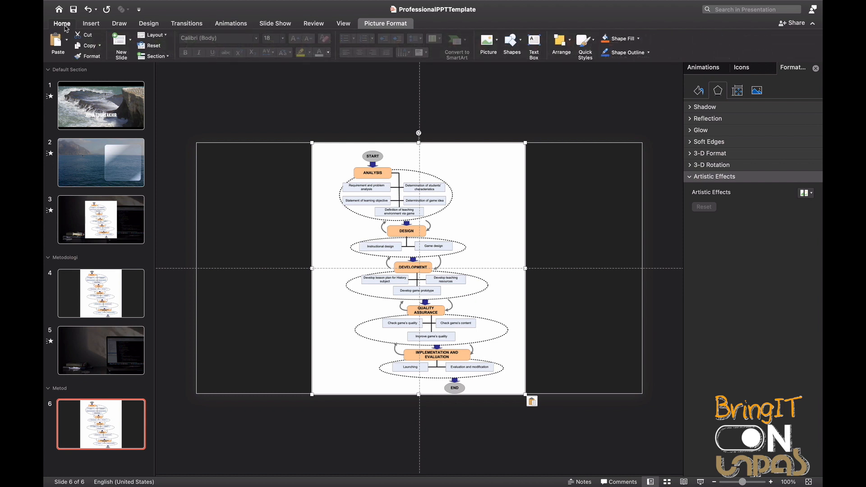
pyautogui.click(561, 43)
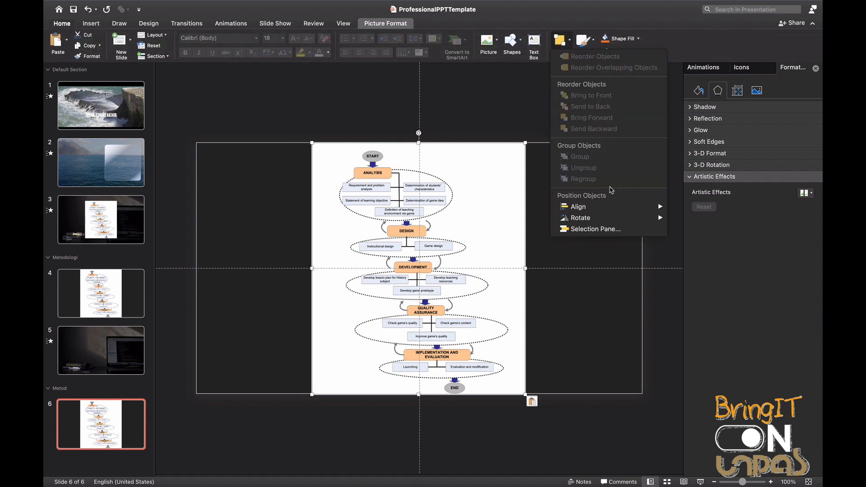
pyautogui.moveTo(631, 206)
pyautogui.click(699, 261)
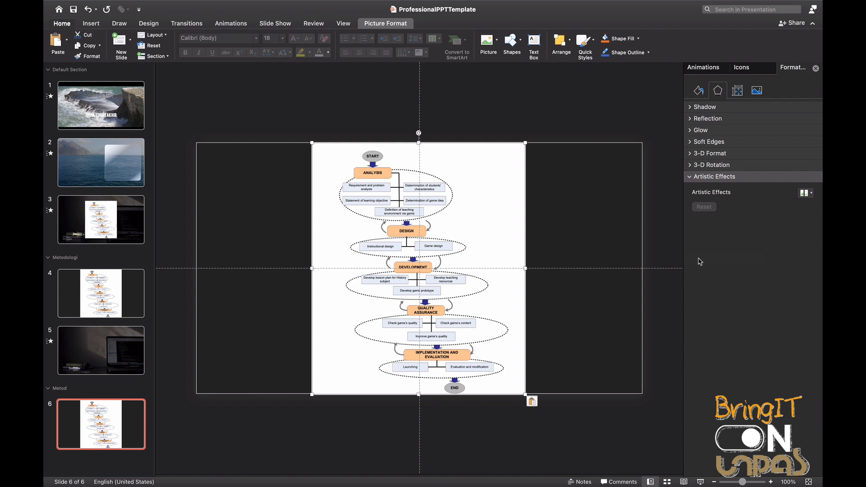
pyautogui.click(564, 41)
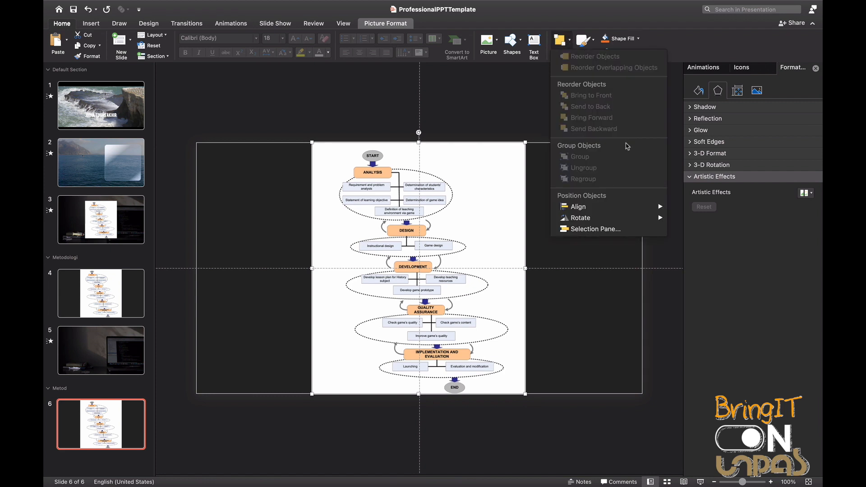
pyautogui.moveTo(632, 207)
pyautogui.click(686, 220)
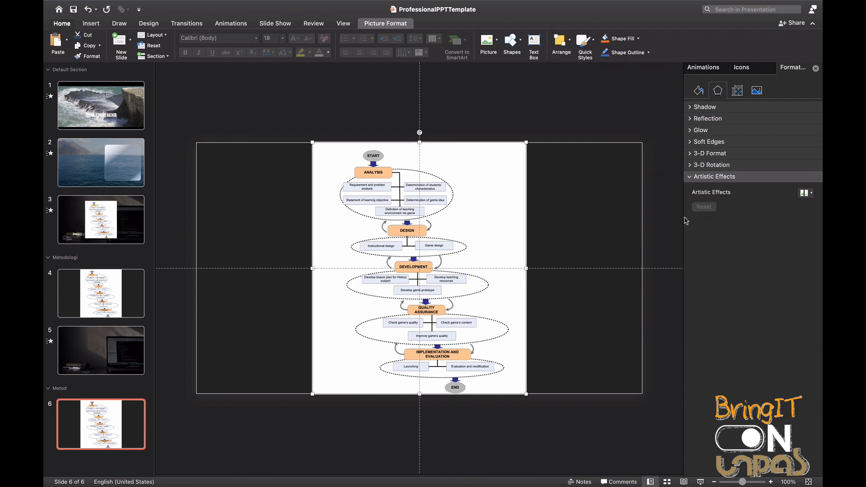
pyautogui.click(552, 111)
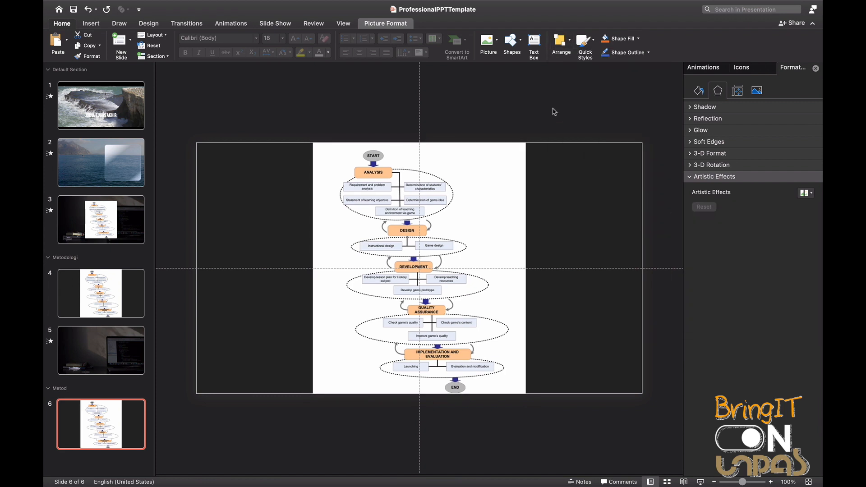
pyautogui.click(501, 178)
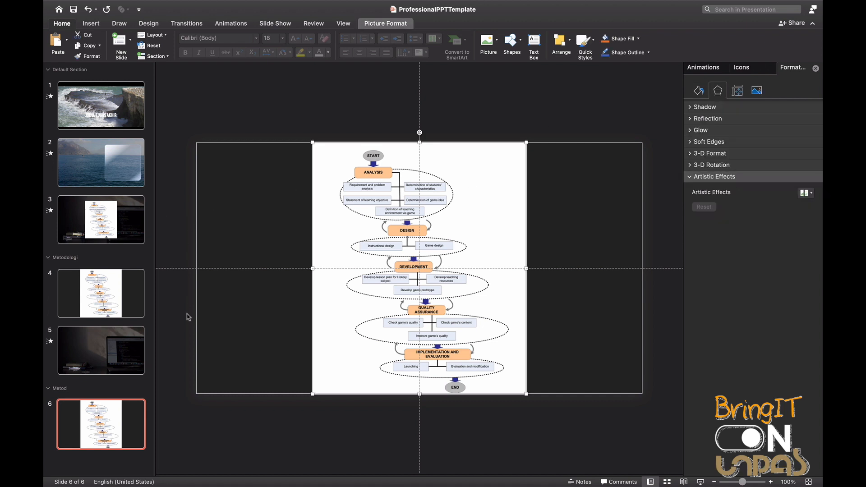
# Insert a section zoom on slide 5 that links to the Metod section.
pyautogui.click(128, 360)
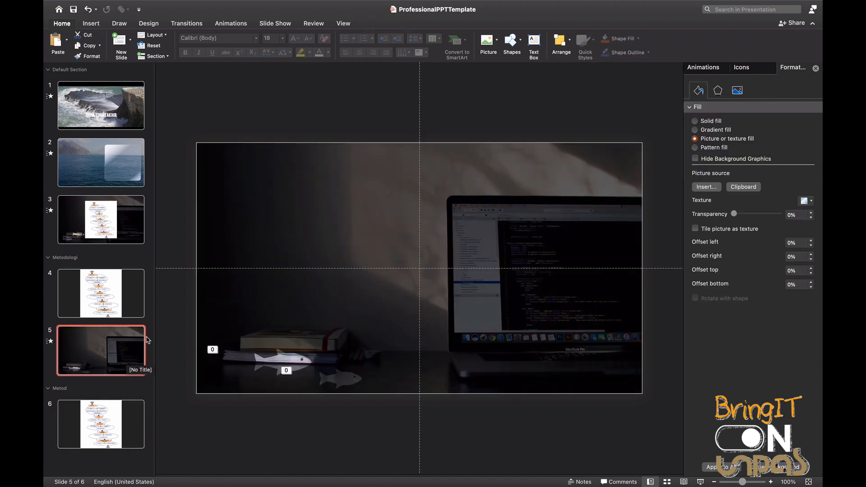
pyautogui.click(260, 189)
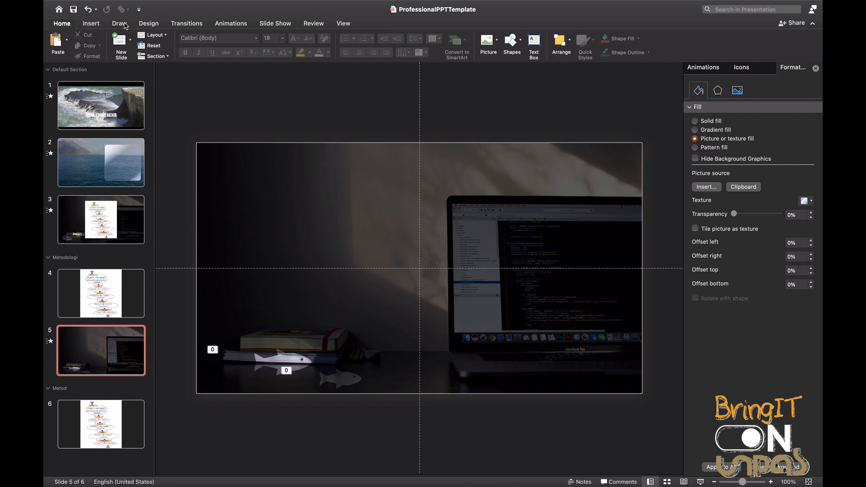
pyautogui.click(101, 26)
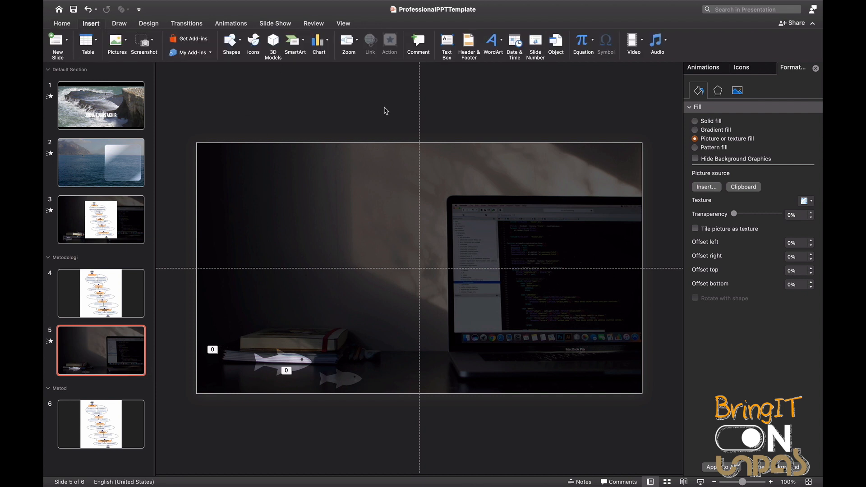
pyautogui.click(348, 44)
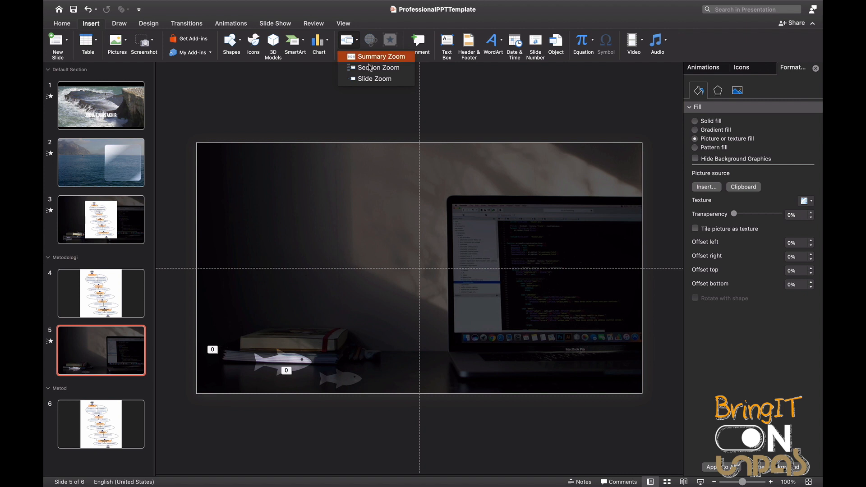
pyautogui.click(373, 68)
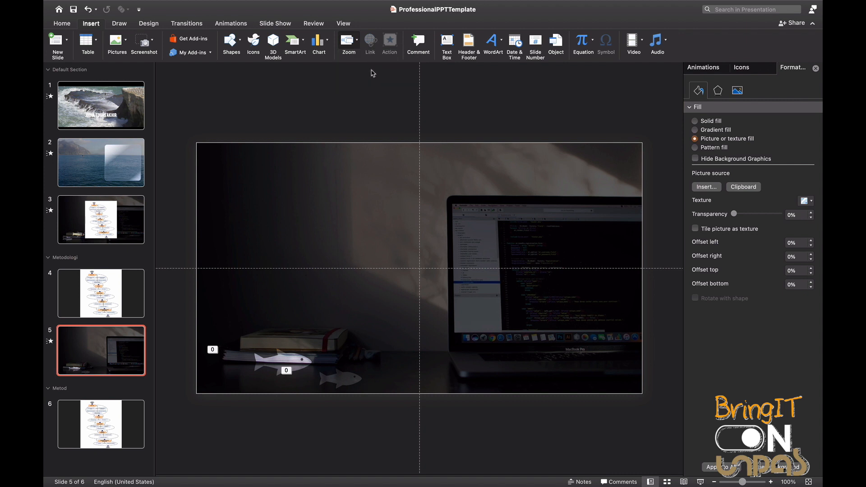
pyautogui.click(498, 220)
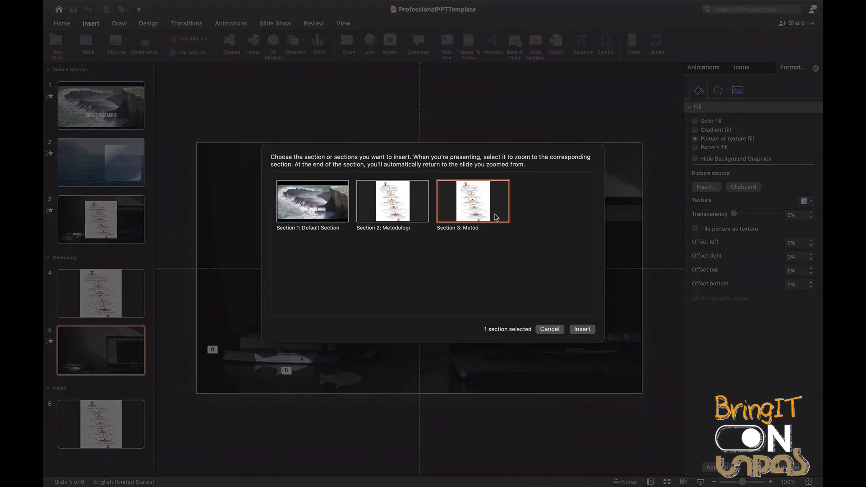
pyautogui.click(580, 329)
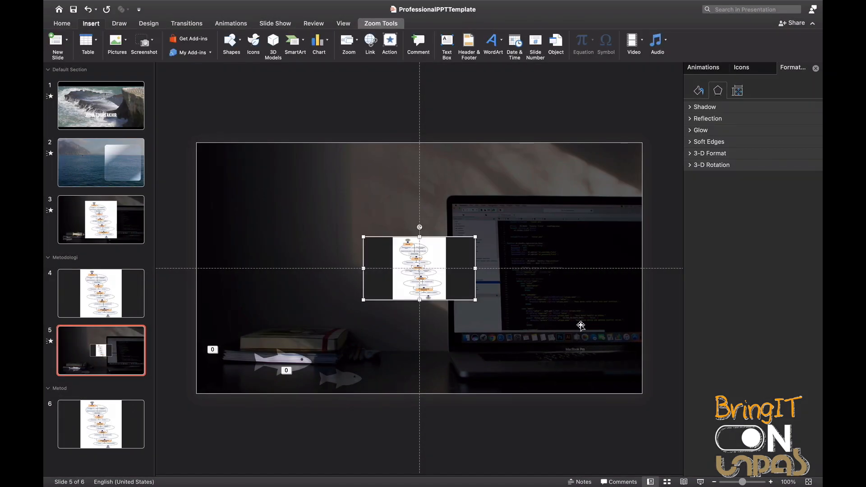
# Apply Zoom Background to the section zoom on slide 5 and enlarge the thumbnail around the slide's centre.
pyautogui.click(380, 26)
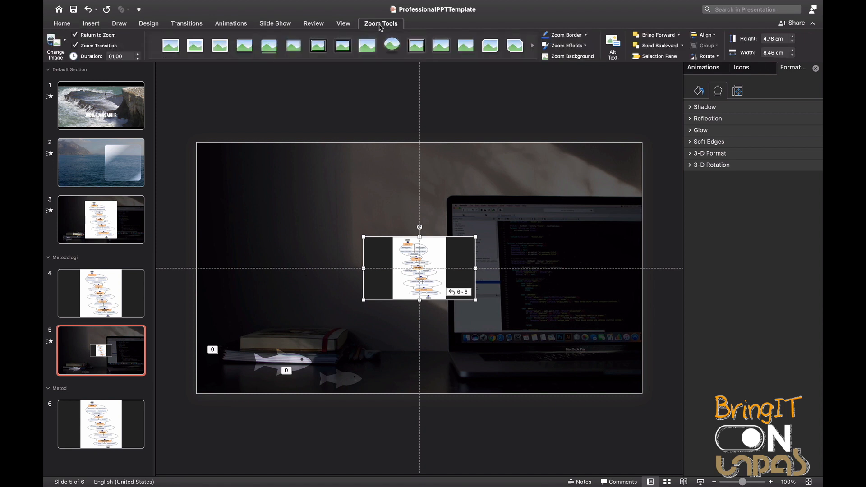
pyautogui.click(569, 56)
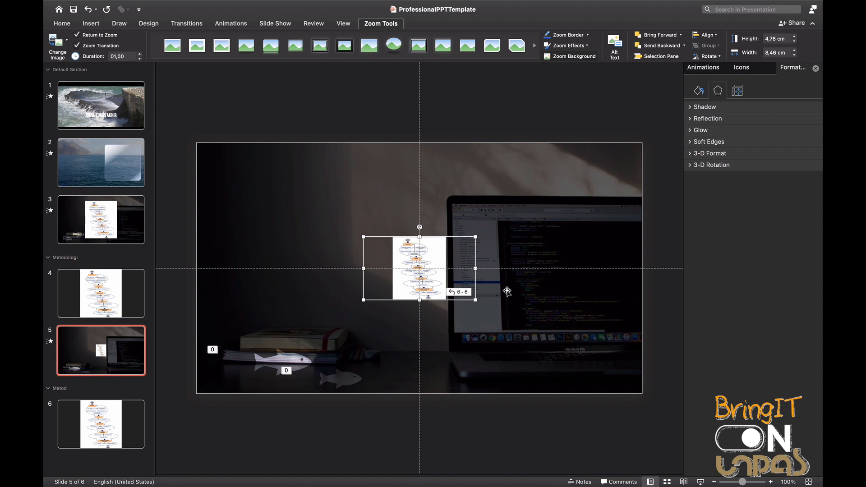
pyautogui.moveTo(475, 299); pyautogui.dragTo(506, 315)
pyautogui.click(519, 422)
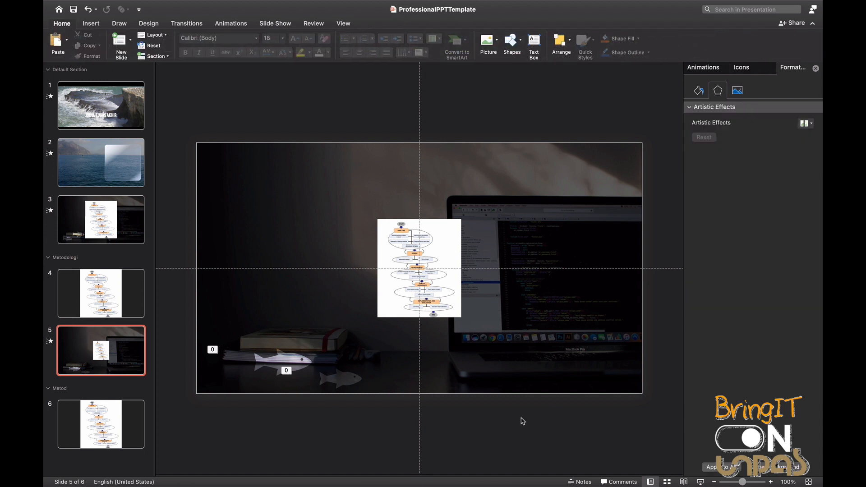
# Play the slide show from slide 5 to check the zoom into the flowchart, and exit the show.
pyautogui.click(700, 481)
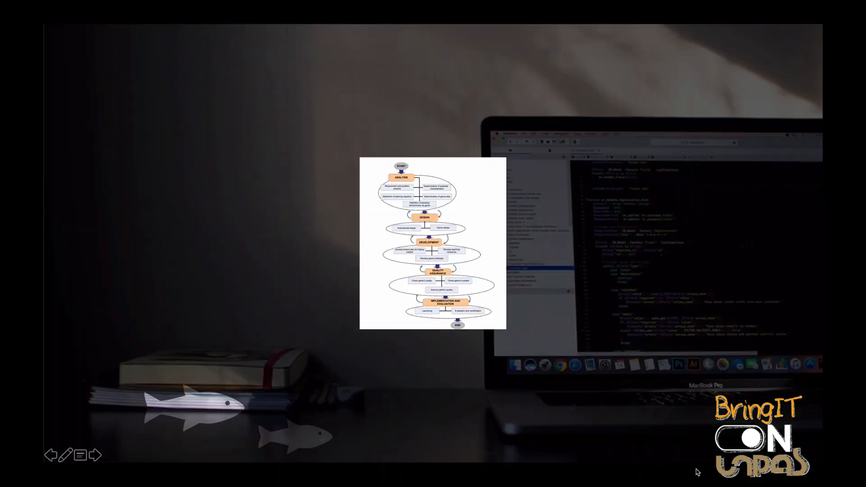
pyautogui.click(689, 425)
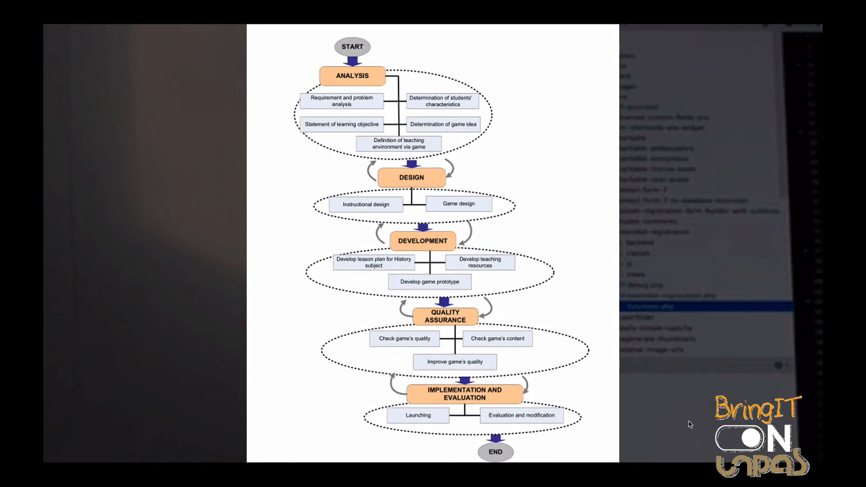
pyautogui.press('Escape')
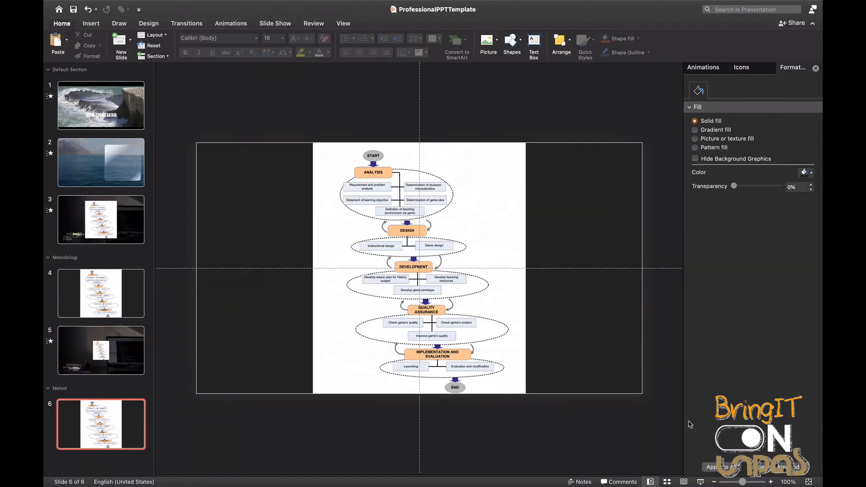
# Add a Grow/Shrink emphasis animation to the full-slide programmer photo on slide 5.
pyautogui.click(144, 359)
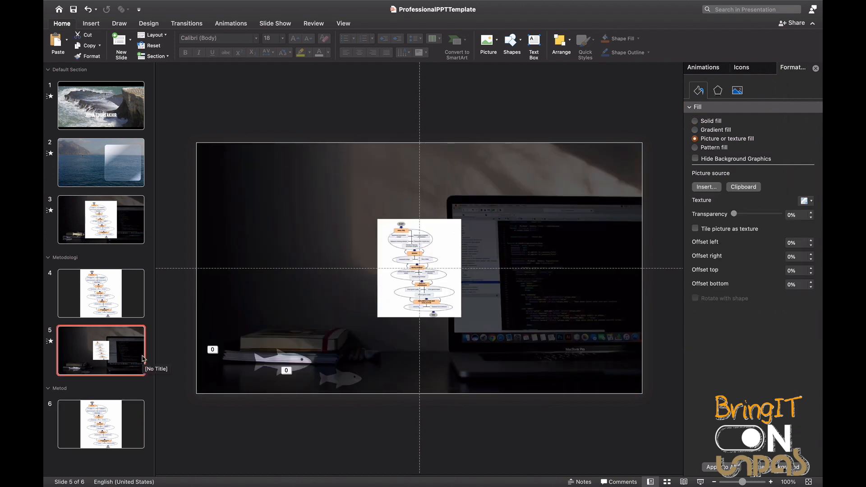
pyautogui.click(573, 214)
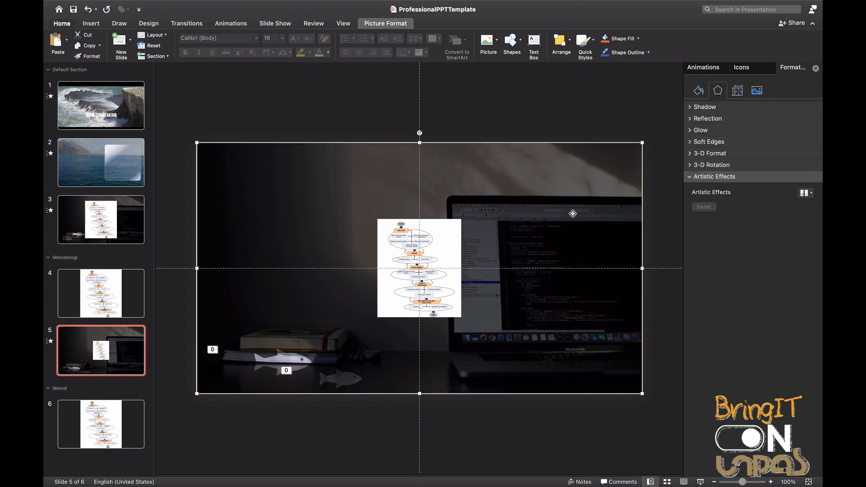
pyautogui.click(238, 27)
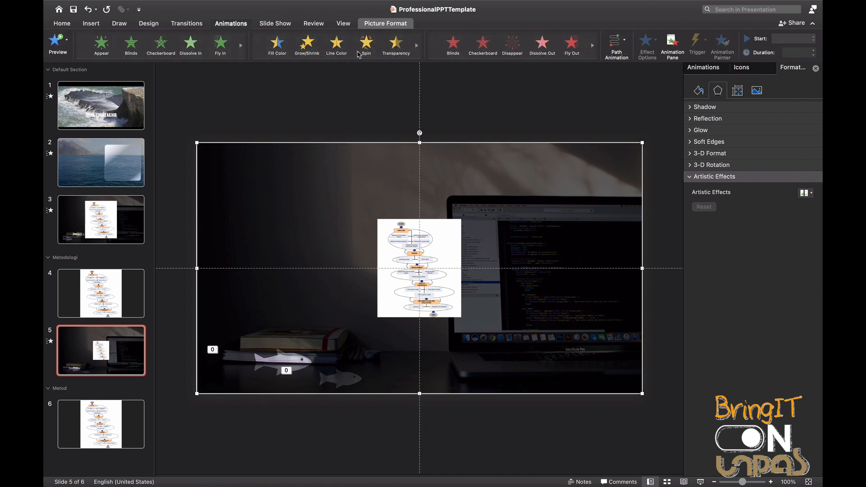
pyautogui.click(306, 46)
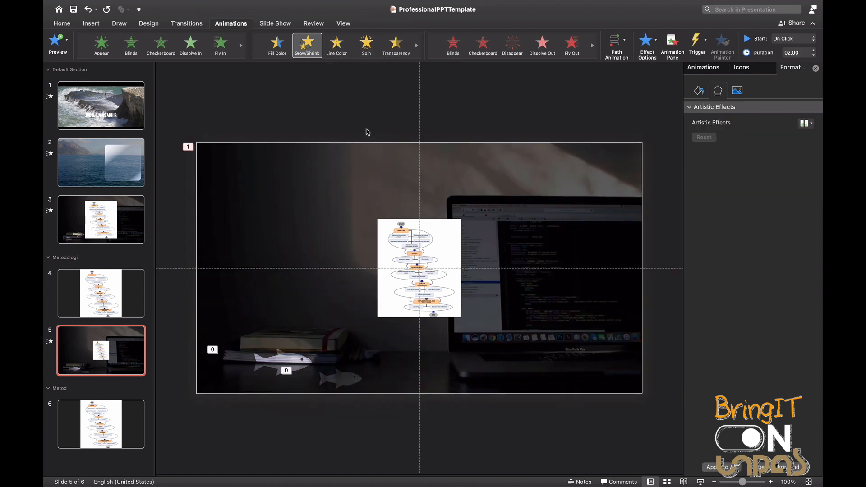
# Set the photo's Grow/Shrink animation to a custom size of 125%.
pyautogui.click(700, 68)
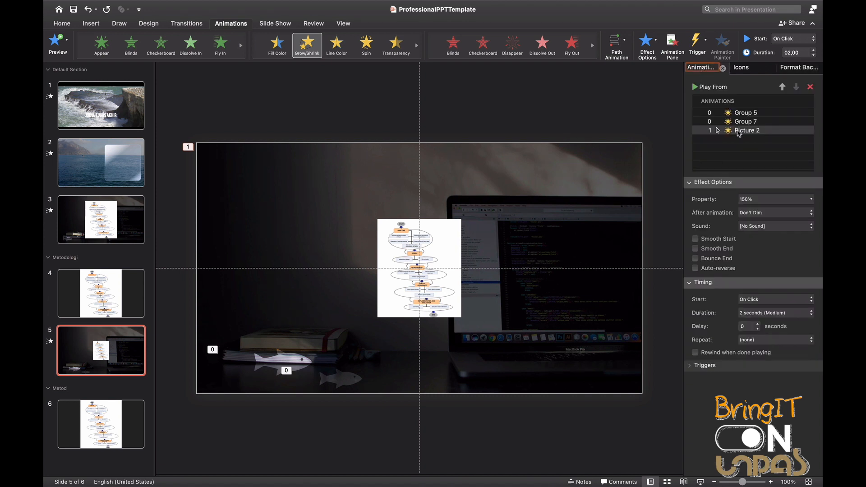
pyautogui.click(785, 202)
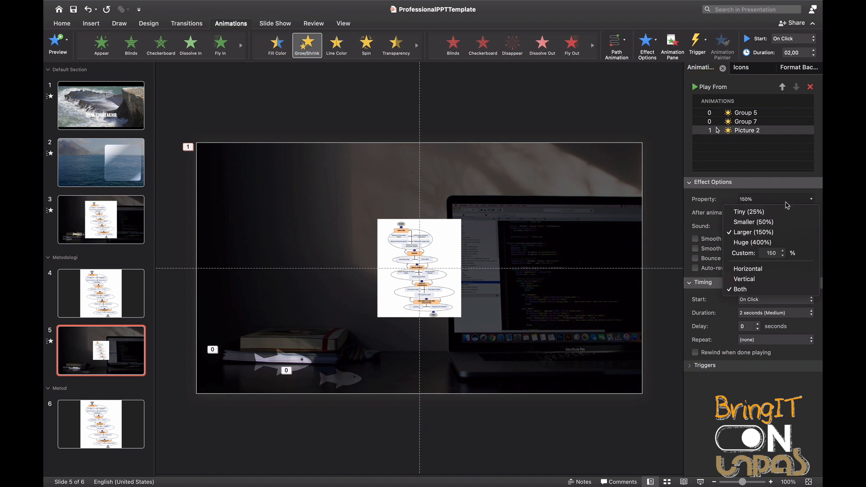
pyautogui.doubleClick(772, 253)
pyautogui.write('1')
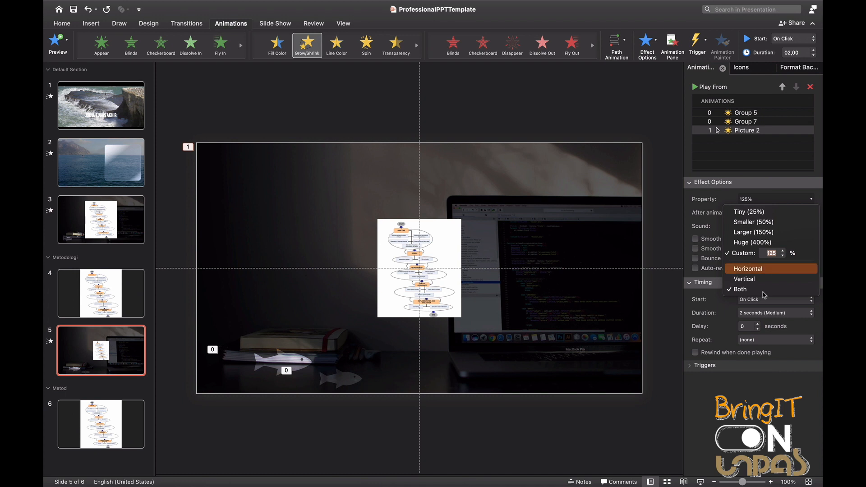
pyautogui.click(792, 321)
# Make the photo's animation start With Previous, with Bounce End and Auto-reverse enabled, repeating Until End of Slide.
pyautogui.click(794, 303)
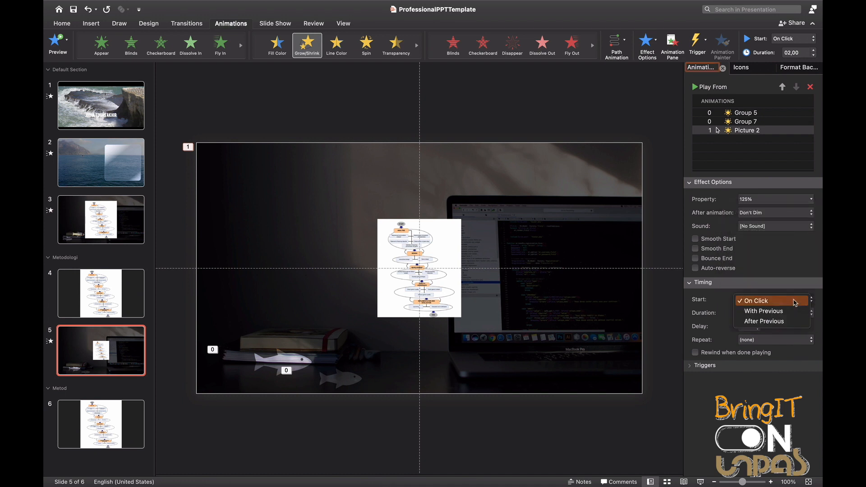
pyautogui.click(794, 316)
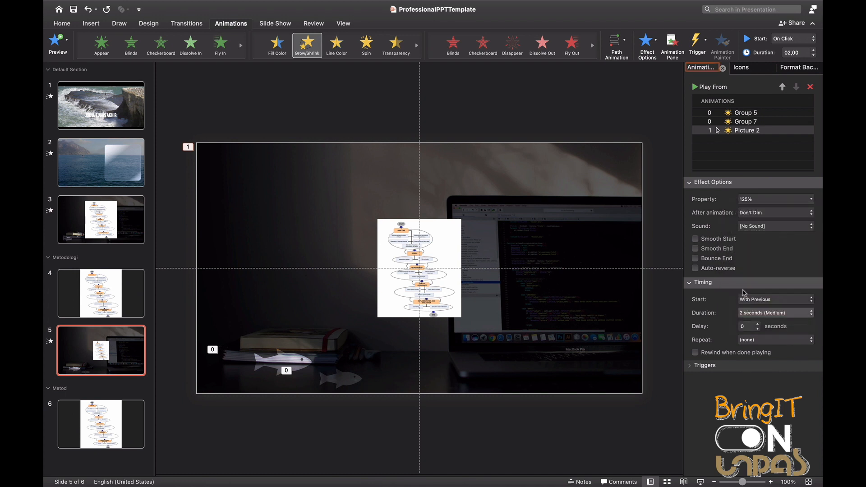
pyautogui.click(696, 269)
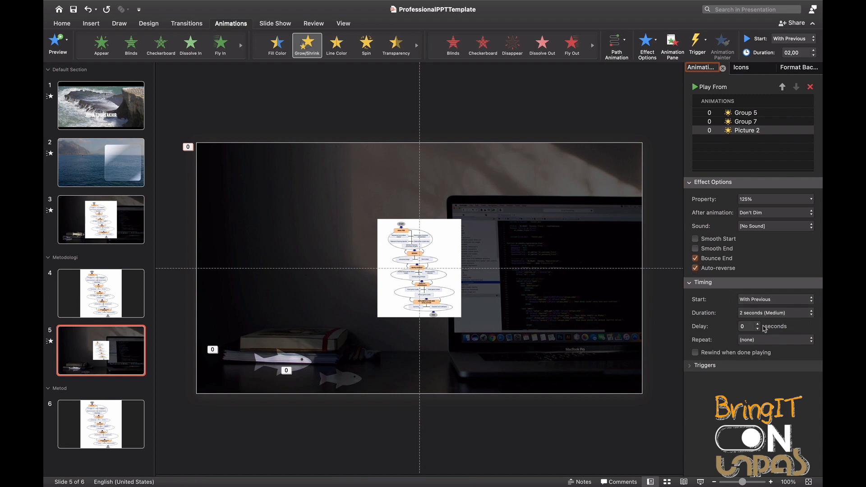
pyautogui.click(812, 343)
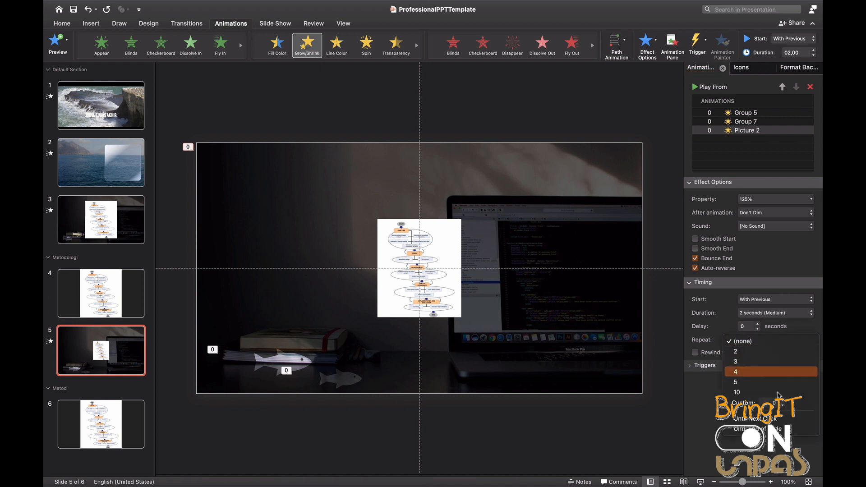
pyautogui.click(767, 429)
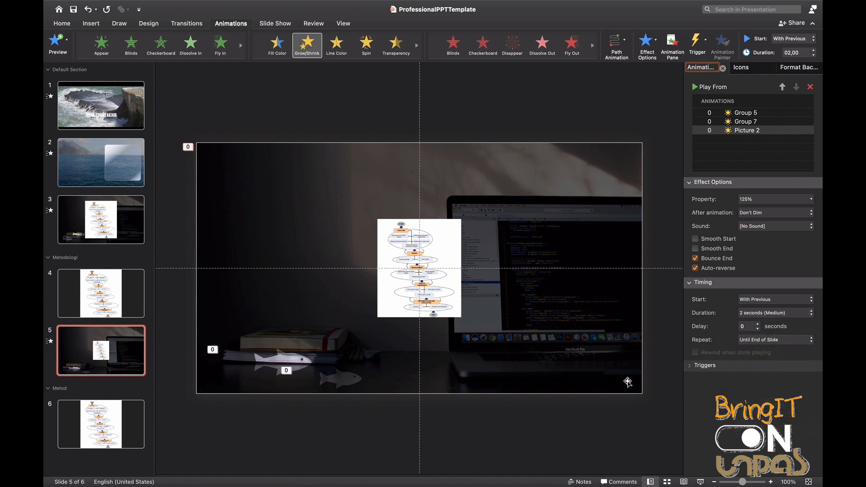
# Play the slide show from slide 5 to check the photo's Grow/Shrink animation.
pyautogui.click(700, 482)
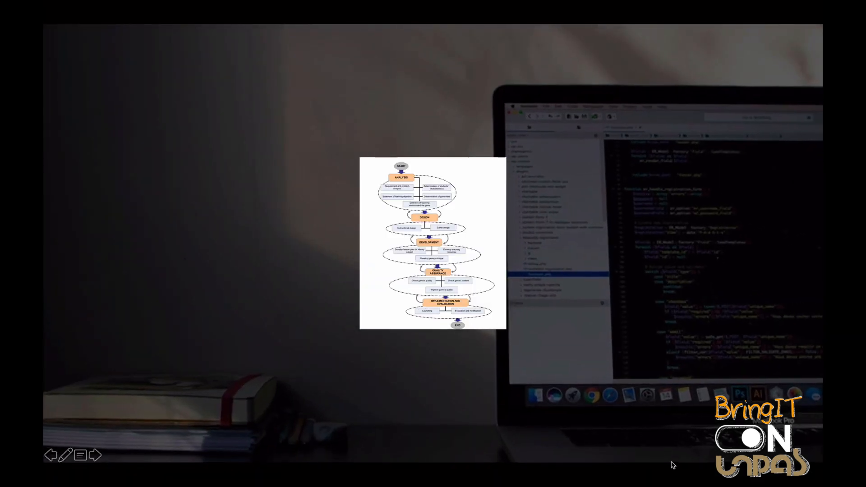